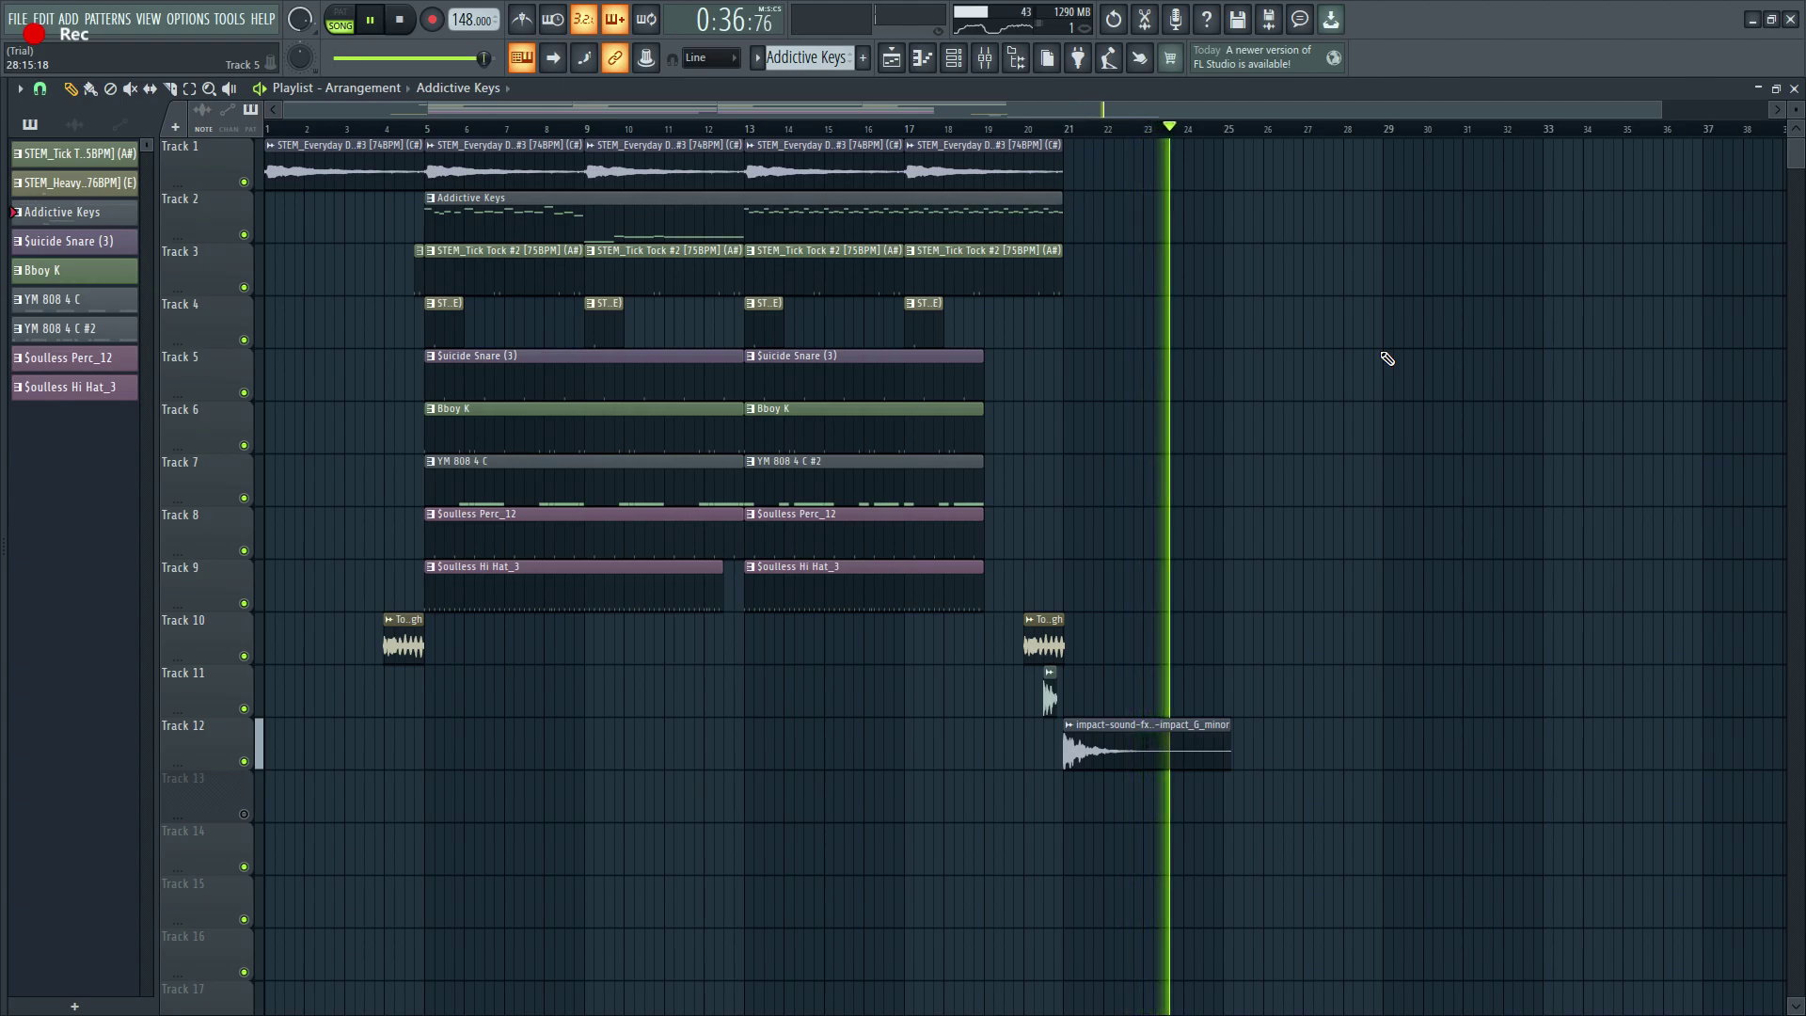
# Step: Stop the song, show the STEM_Tick Tock #2 pattern in the piano roll with an enlarged note area, and play it briefly
pyautogui.press('space')
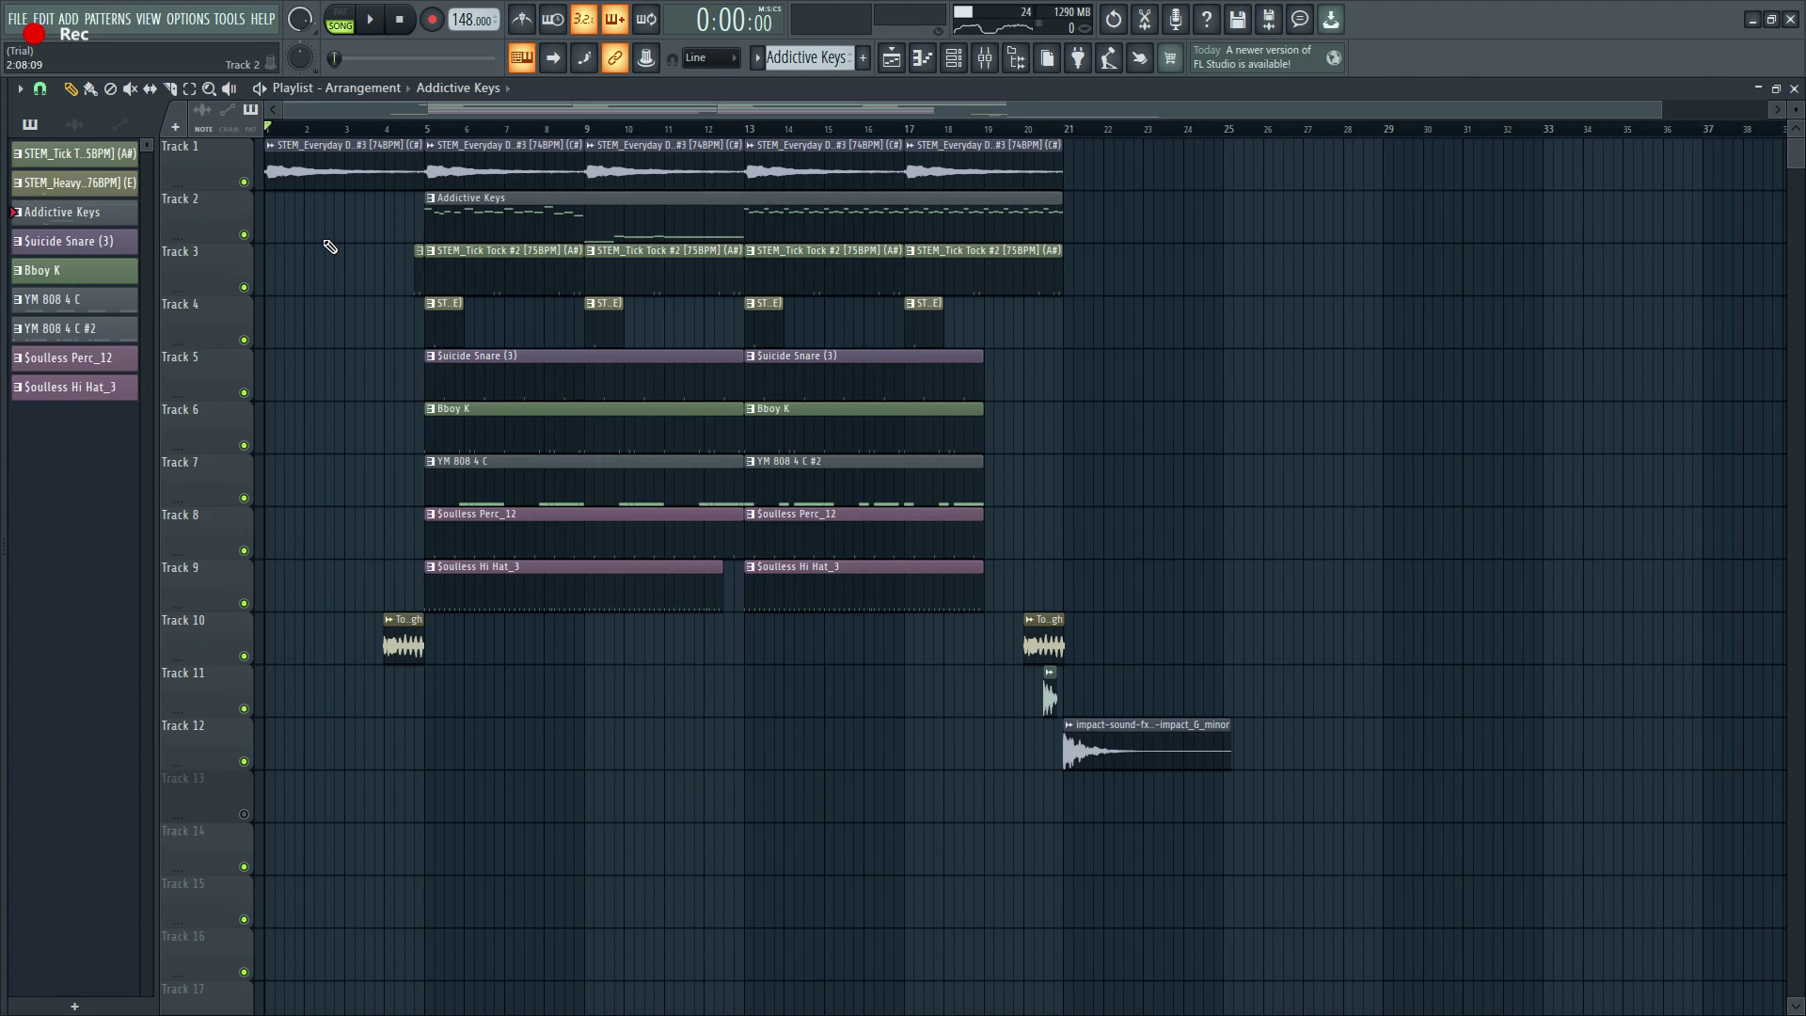
pyautogui.scroll(-1, 330, 246)
pyautogui.click(922, 58)
pyautogui.moveTo(810, 58); pyautogui.dragTo(811, 77)
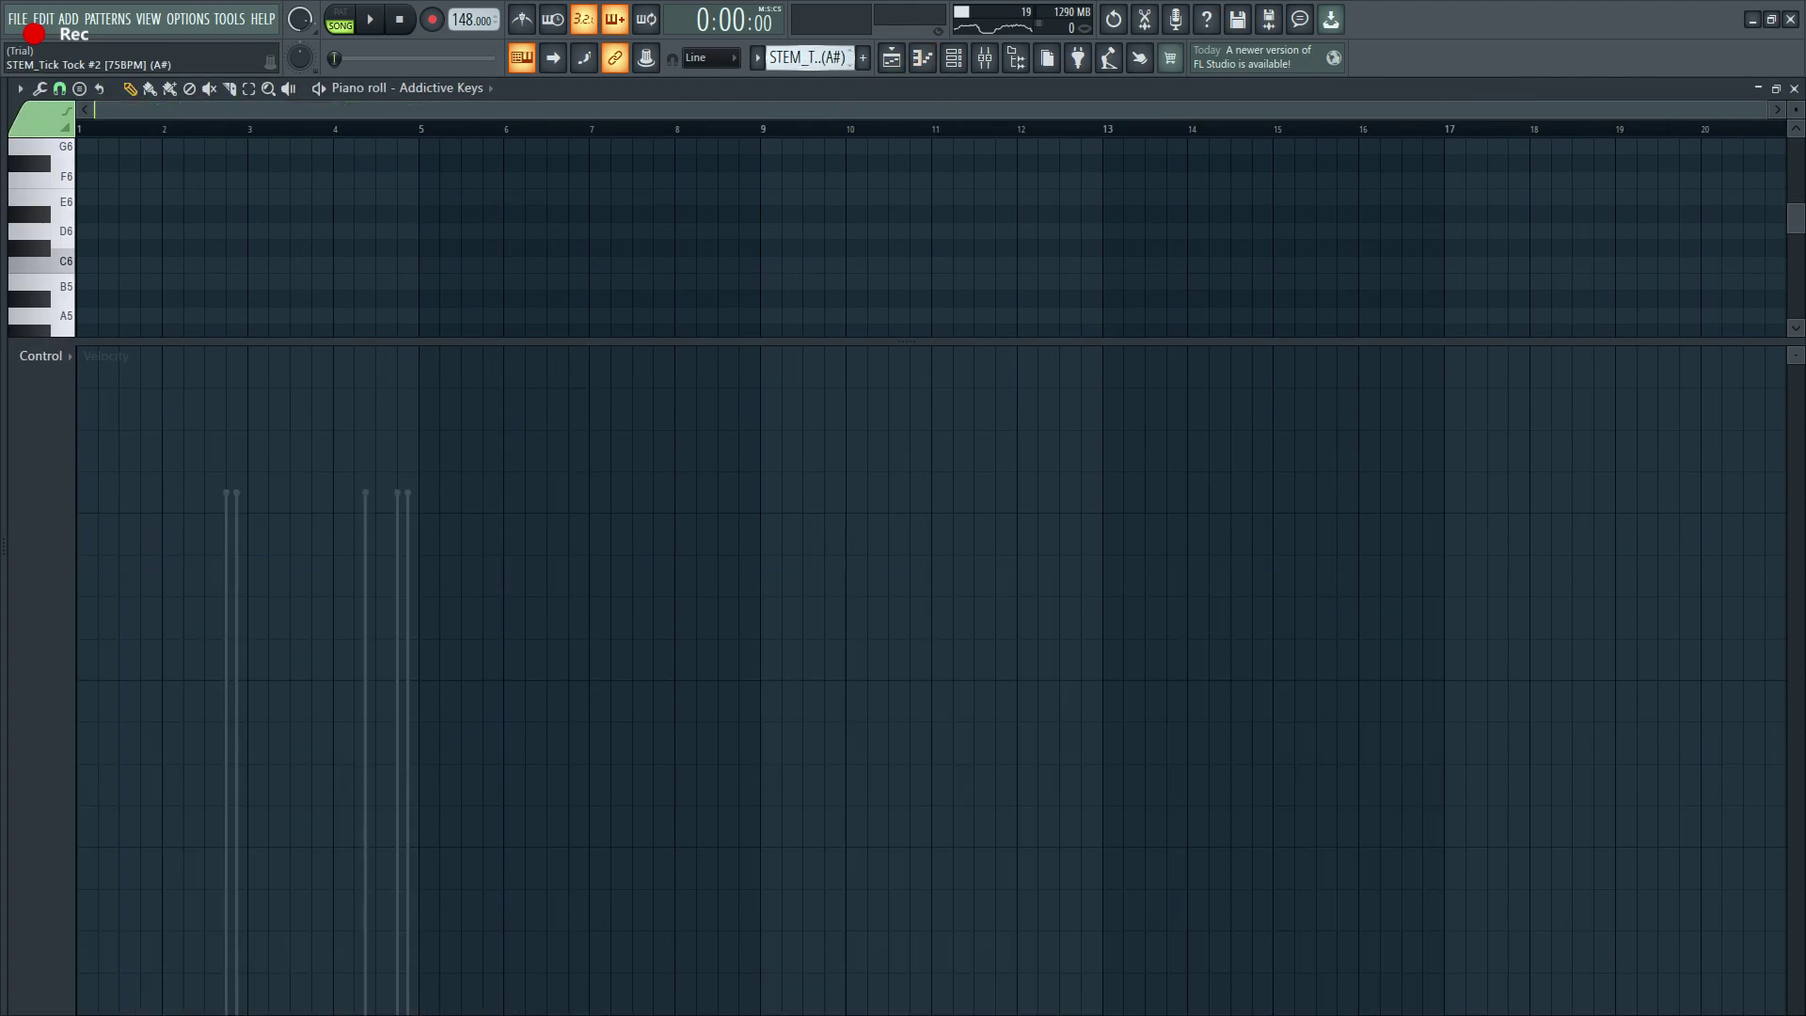
pyautogui.moveTo(602, 342); pyautogui.dragTo(471, 898)
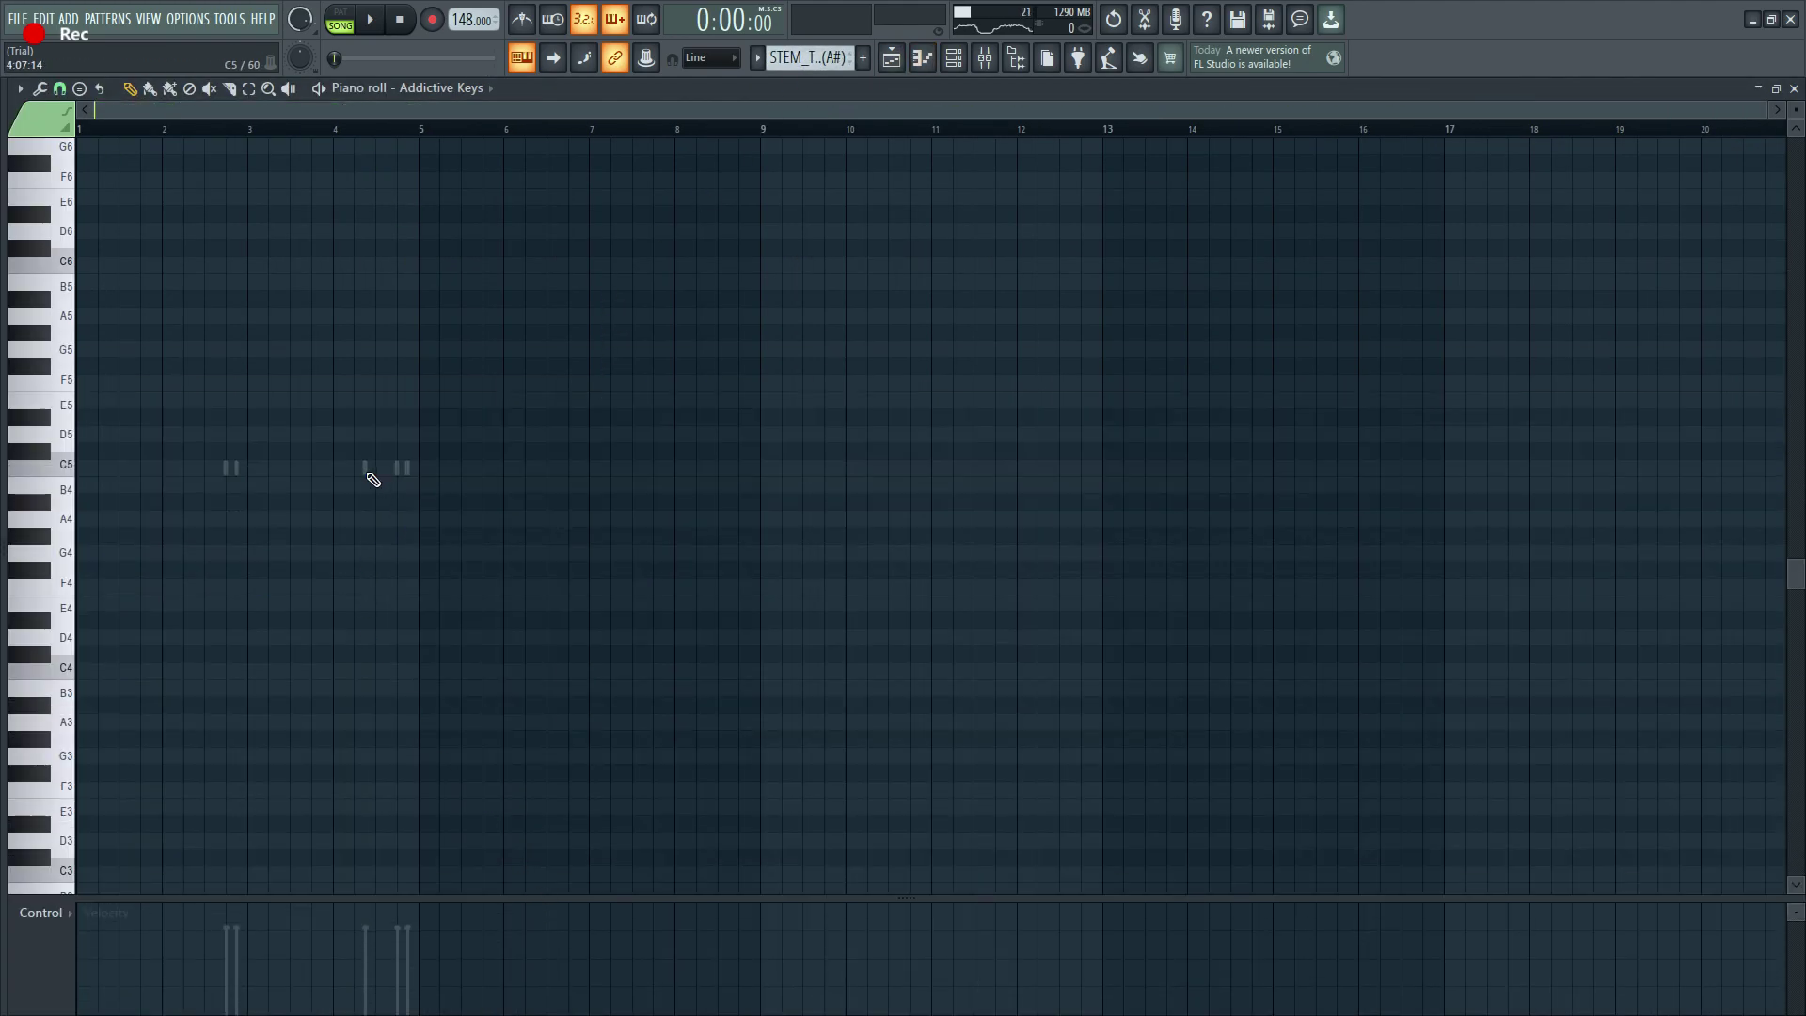
pyautogui.scroll(4, 252, 478)
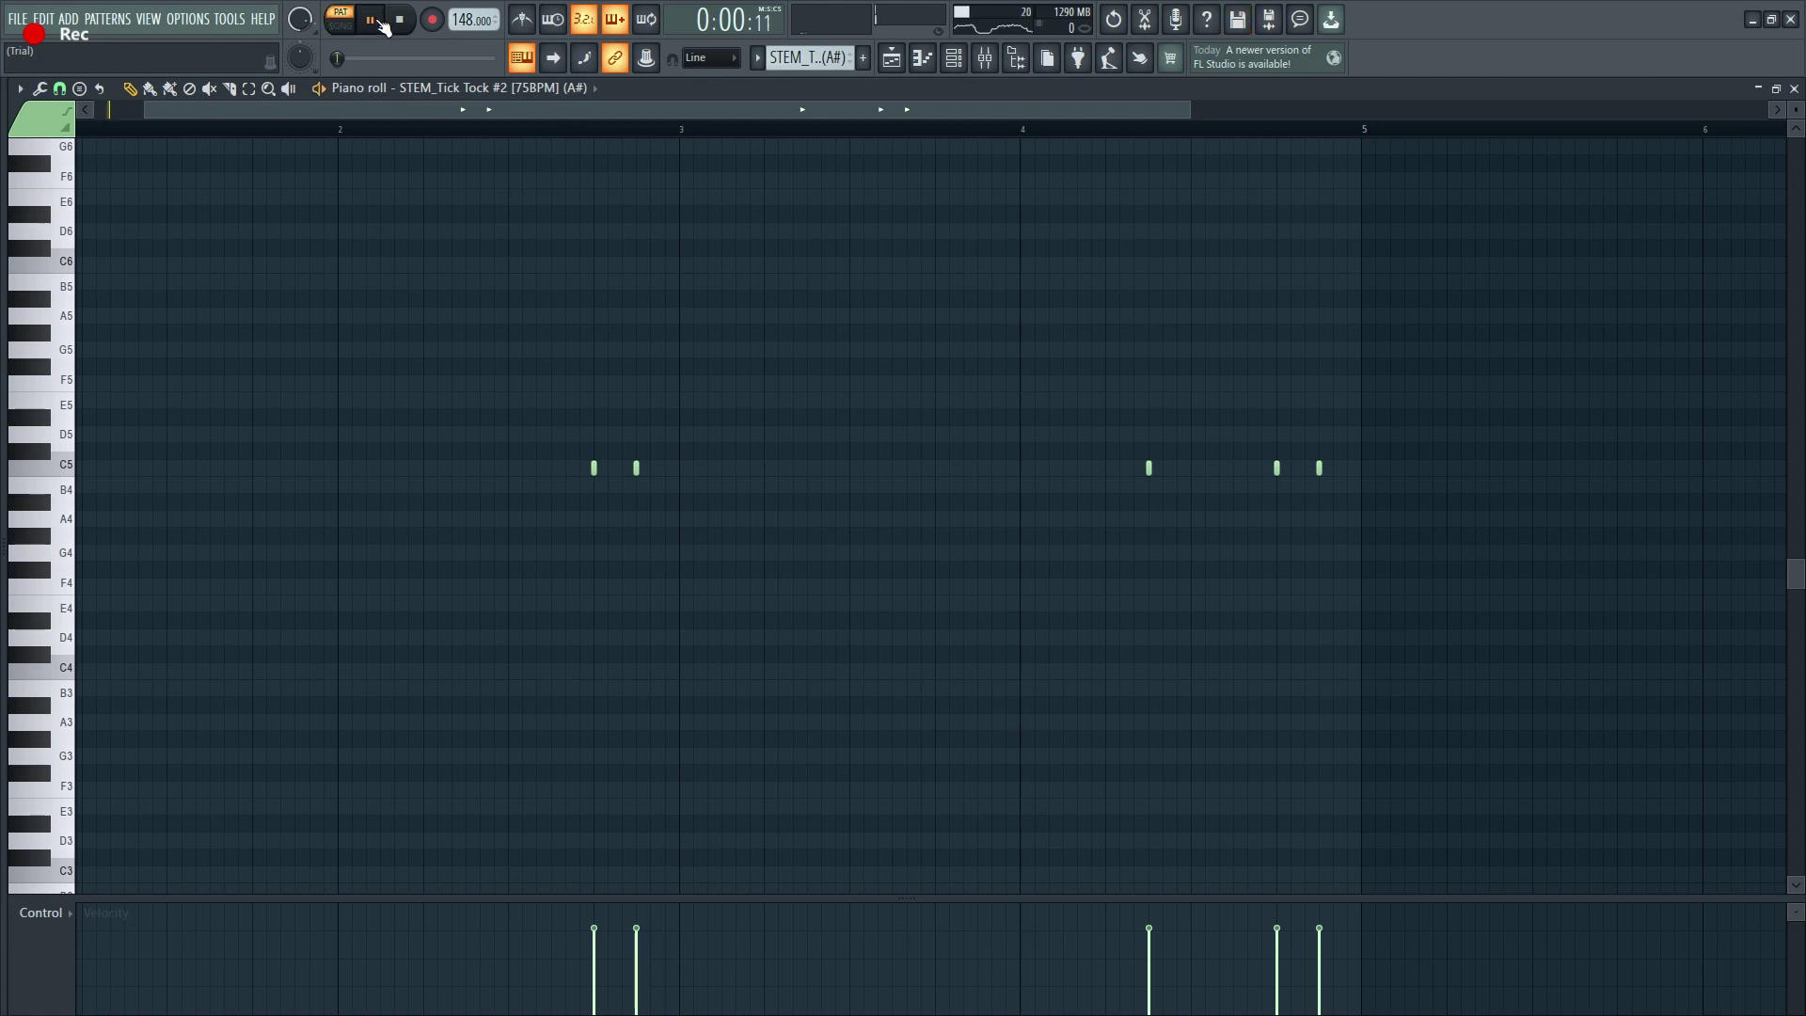
pyautogui.scroll(-2, 386, 270)
pyautogui.press('space')
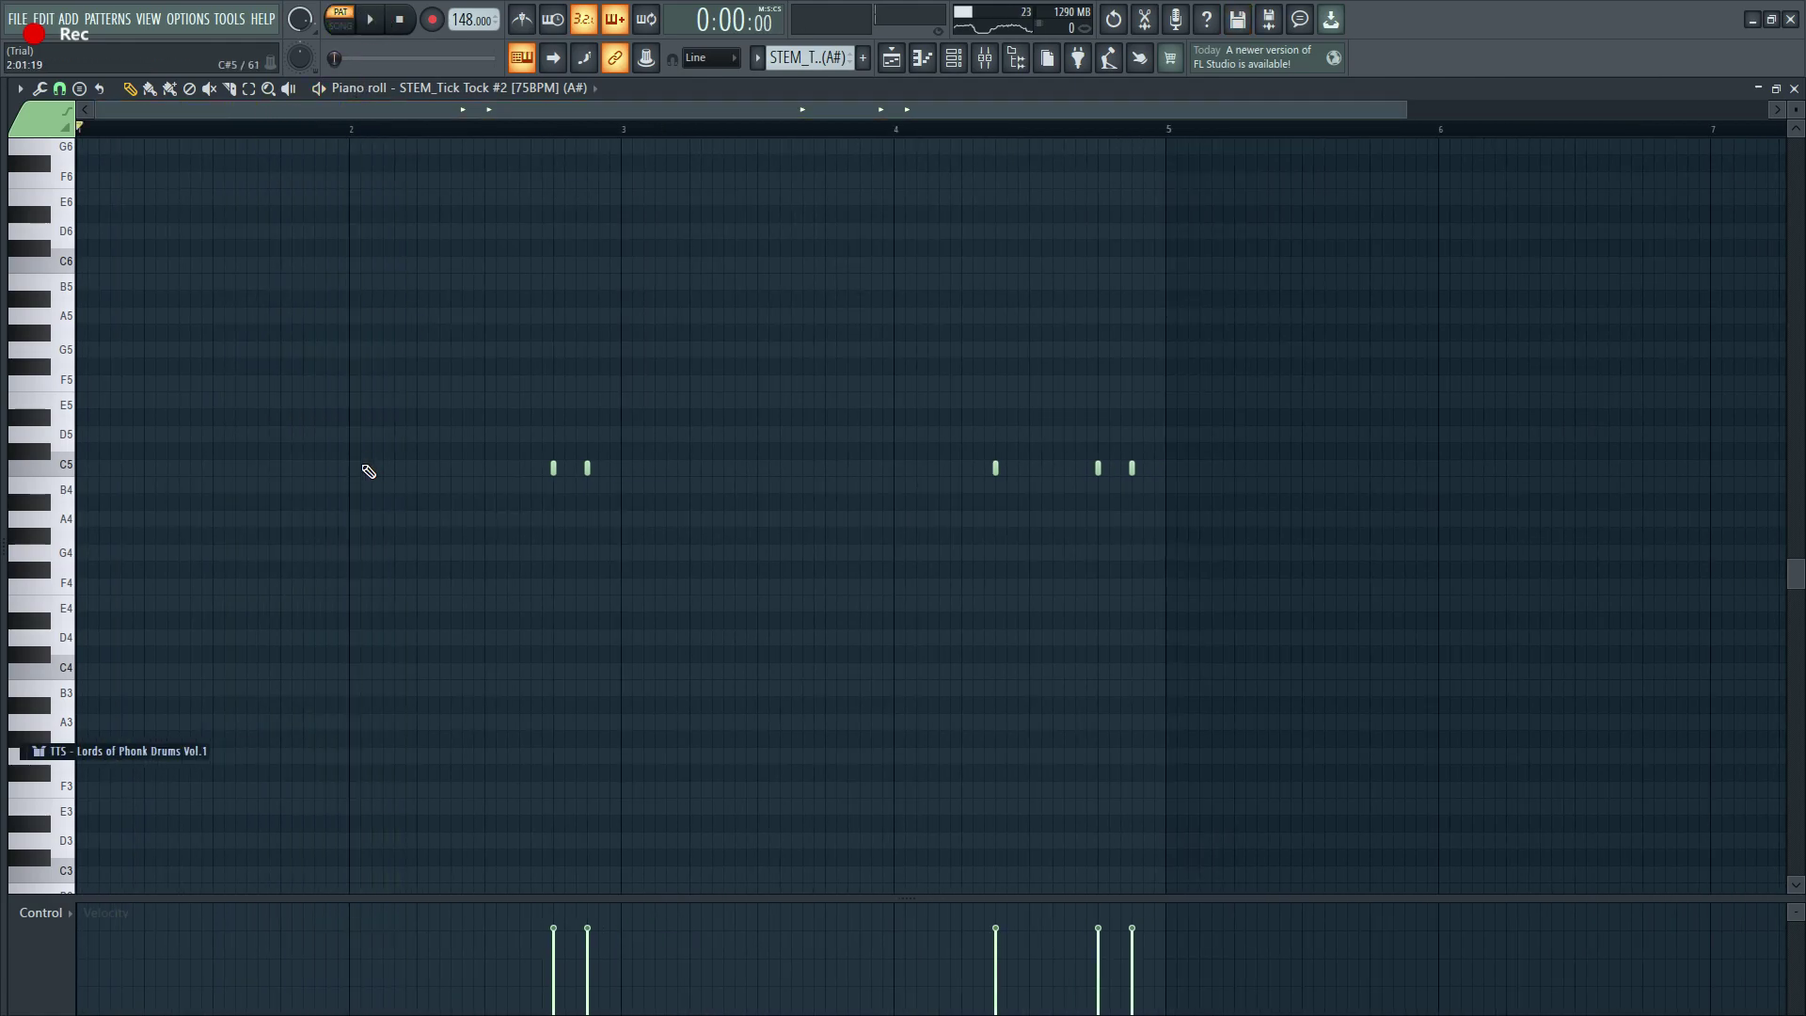
# Step: Bring up the channel rack below the STEM_Tick Tock #2 notes in the piano roll and play the pattern
pyautogui.press('F5')
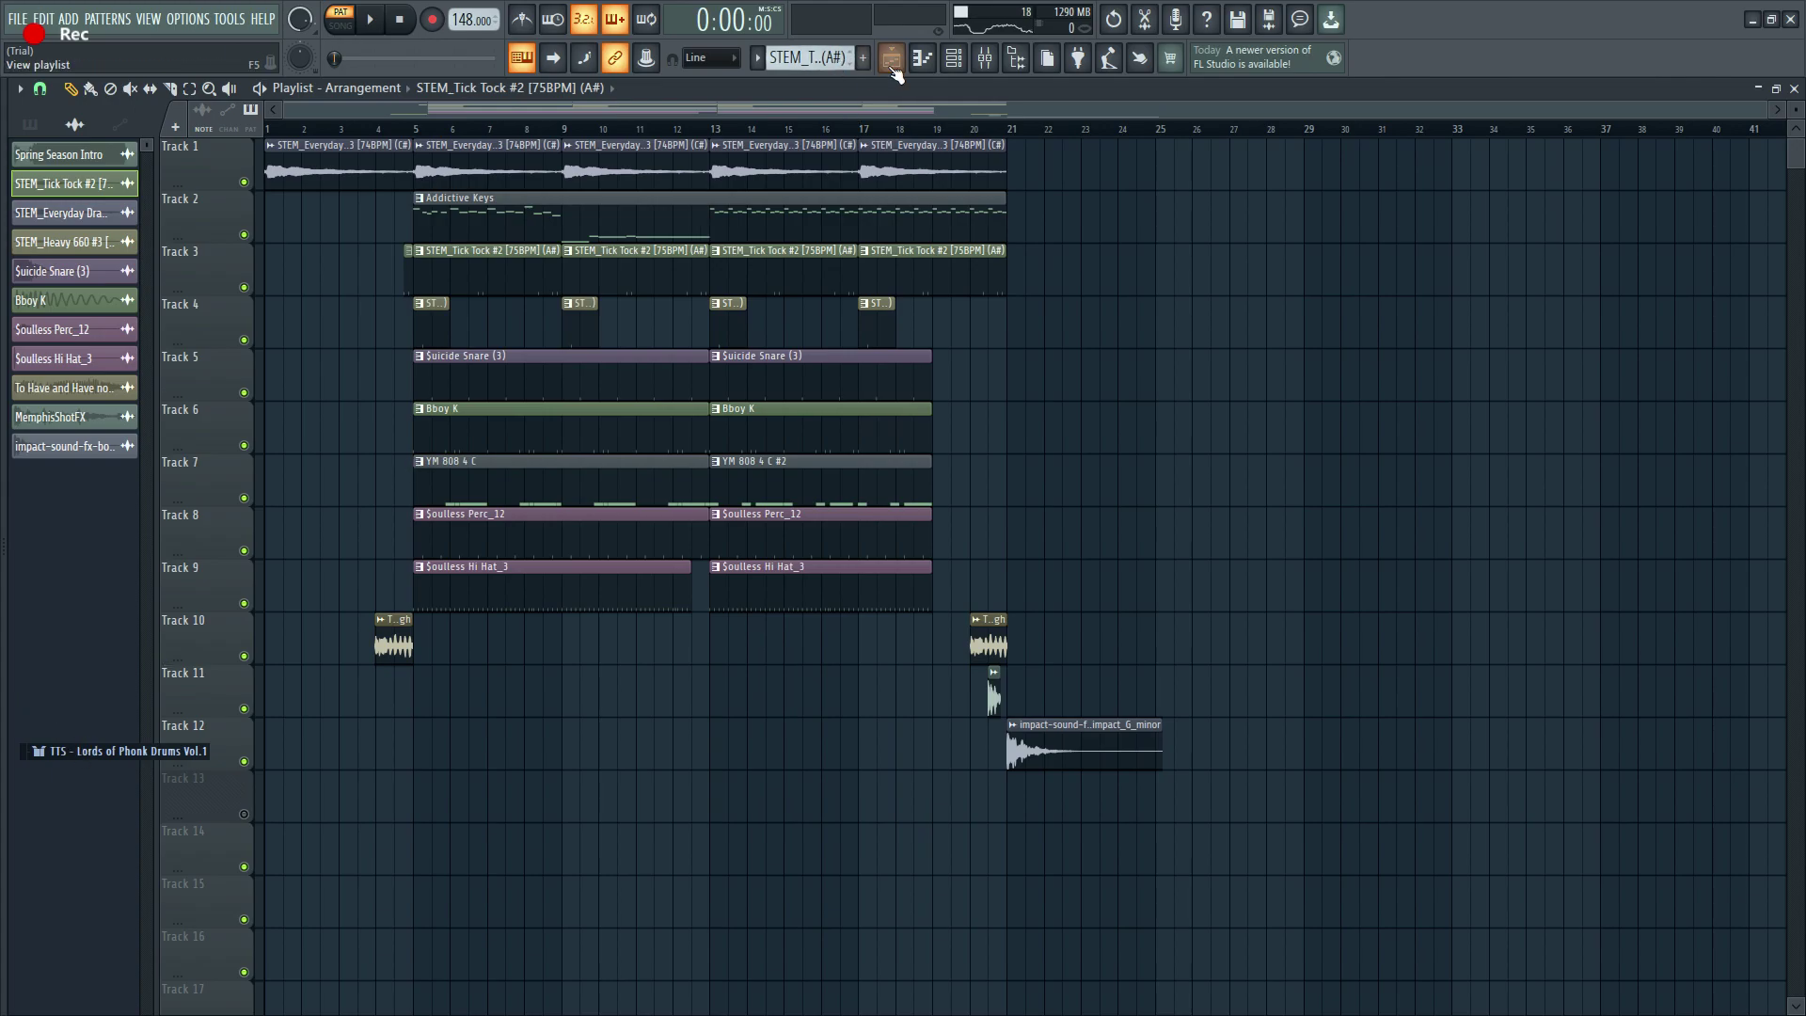
pyautogui.click(922, 58)
pyautogui.press('F6')
pyautogui.moveTo(672, 214); pyautogui.dragTo(617, 532)
pyautogui.scroll(-1, 375, 476)
pyautogui.scroll(-3, 370, 467)
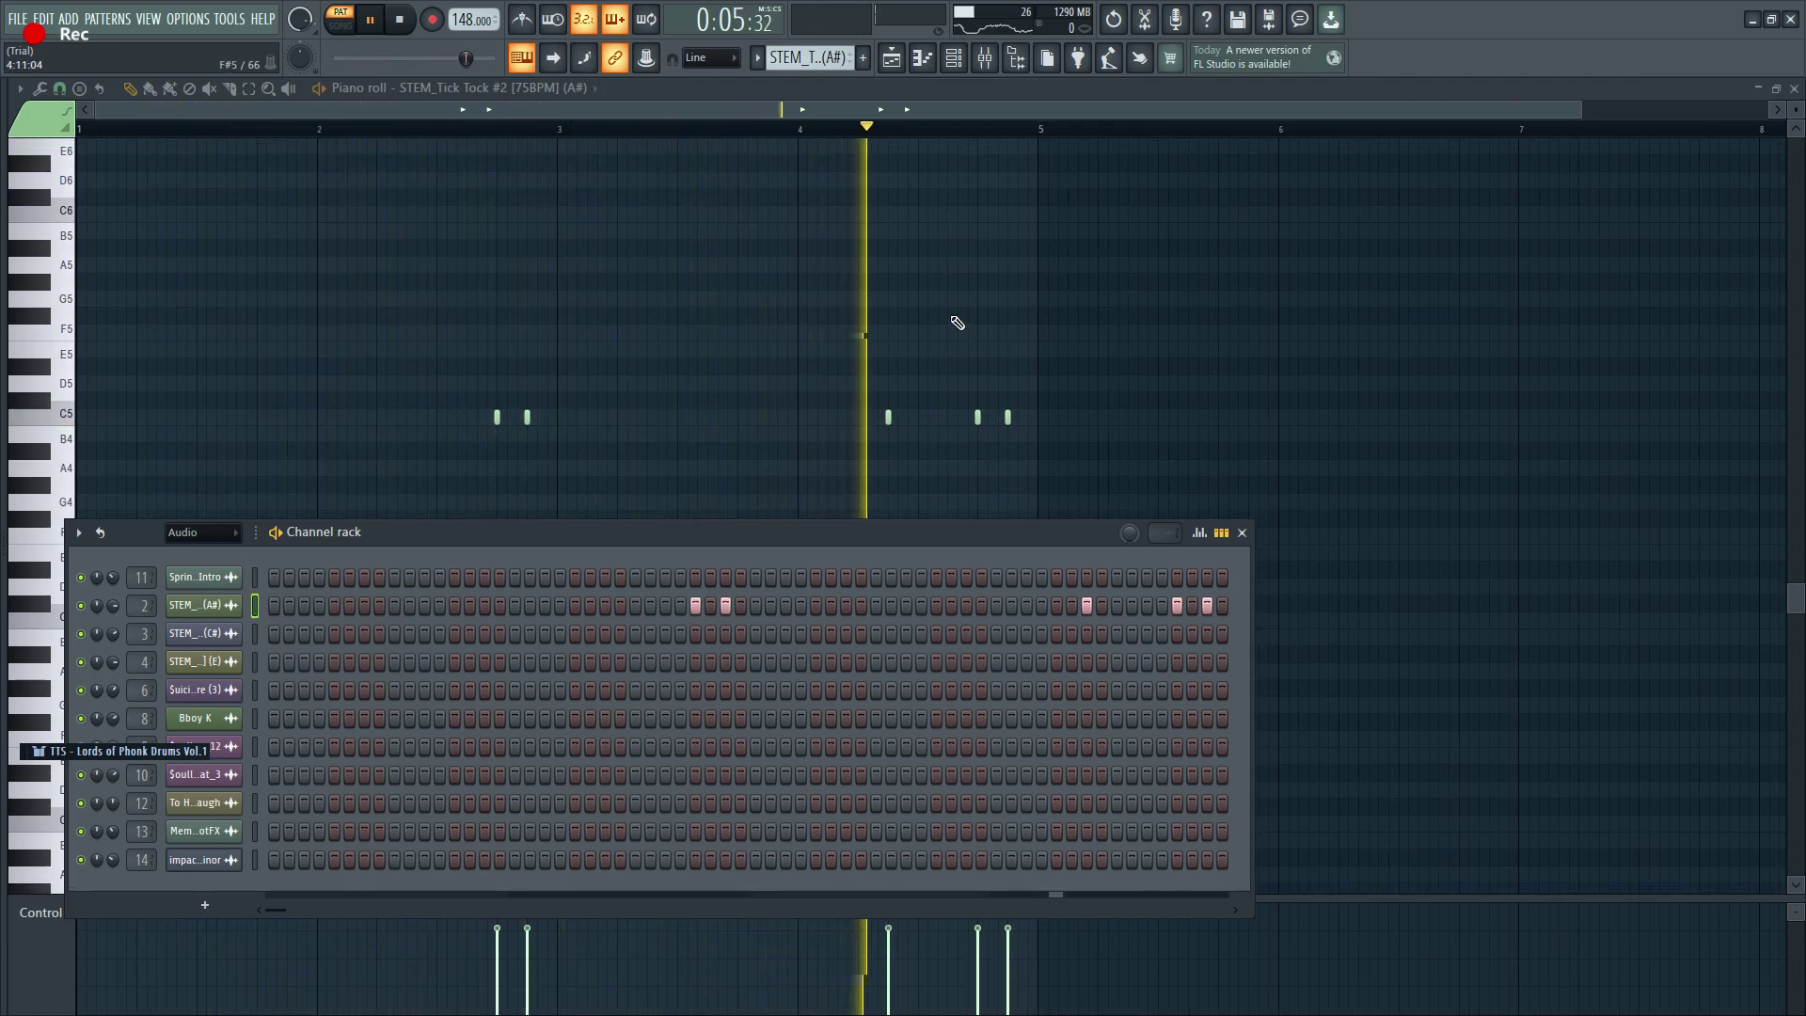
# Step: Switch to the STEM_Heavy 660 #3 pattern, show its note in the piano roll and play it
pyautogui.scroll(-1, 821, 57)
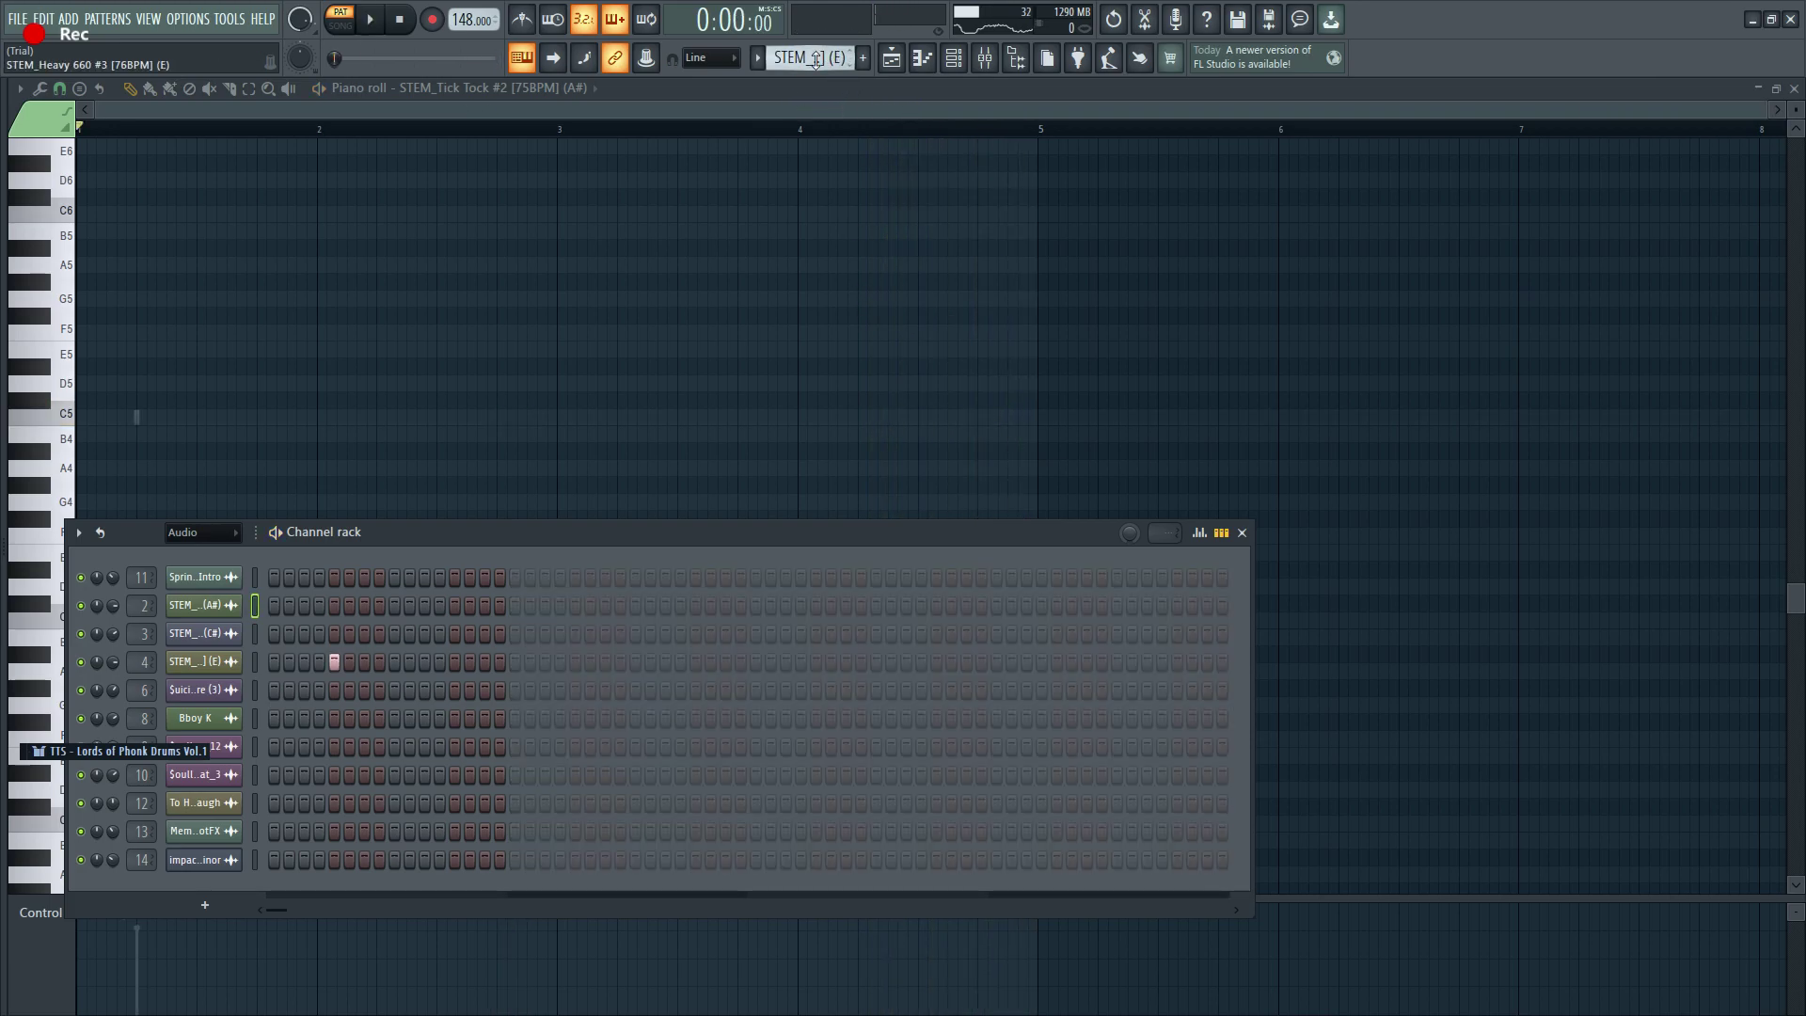
pyautogui.rightClick(137, 416)
pyautogui.rightClick(137, 415)
pyautogui.press('space')
pyautogui.click(952, 61)
pyautogui.press('space')
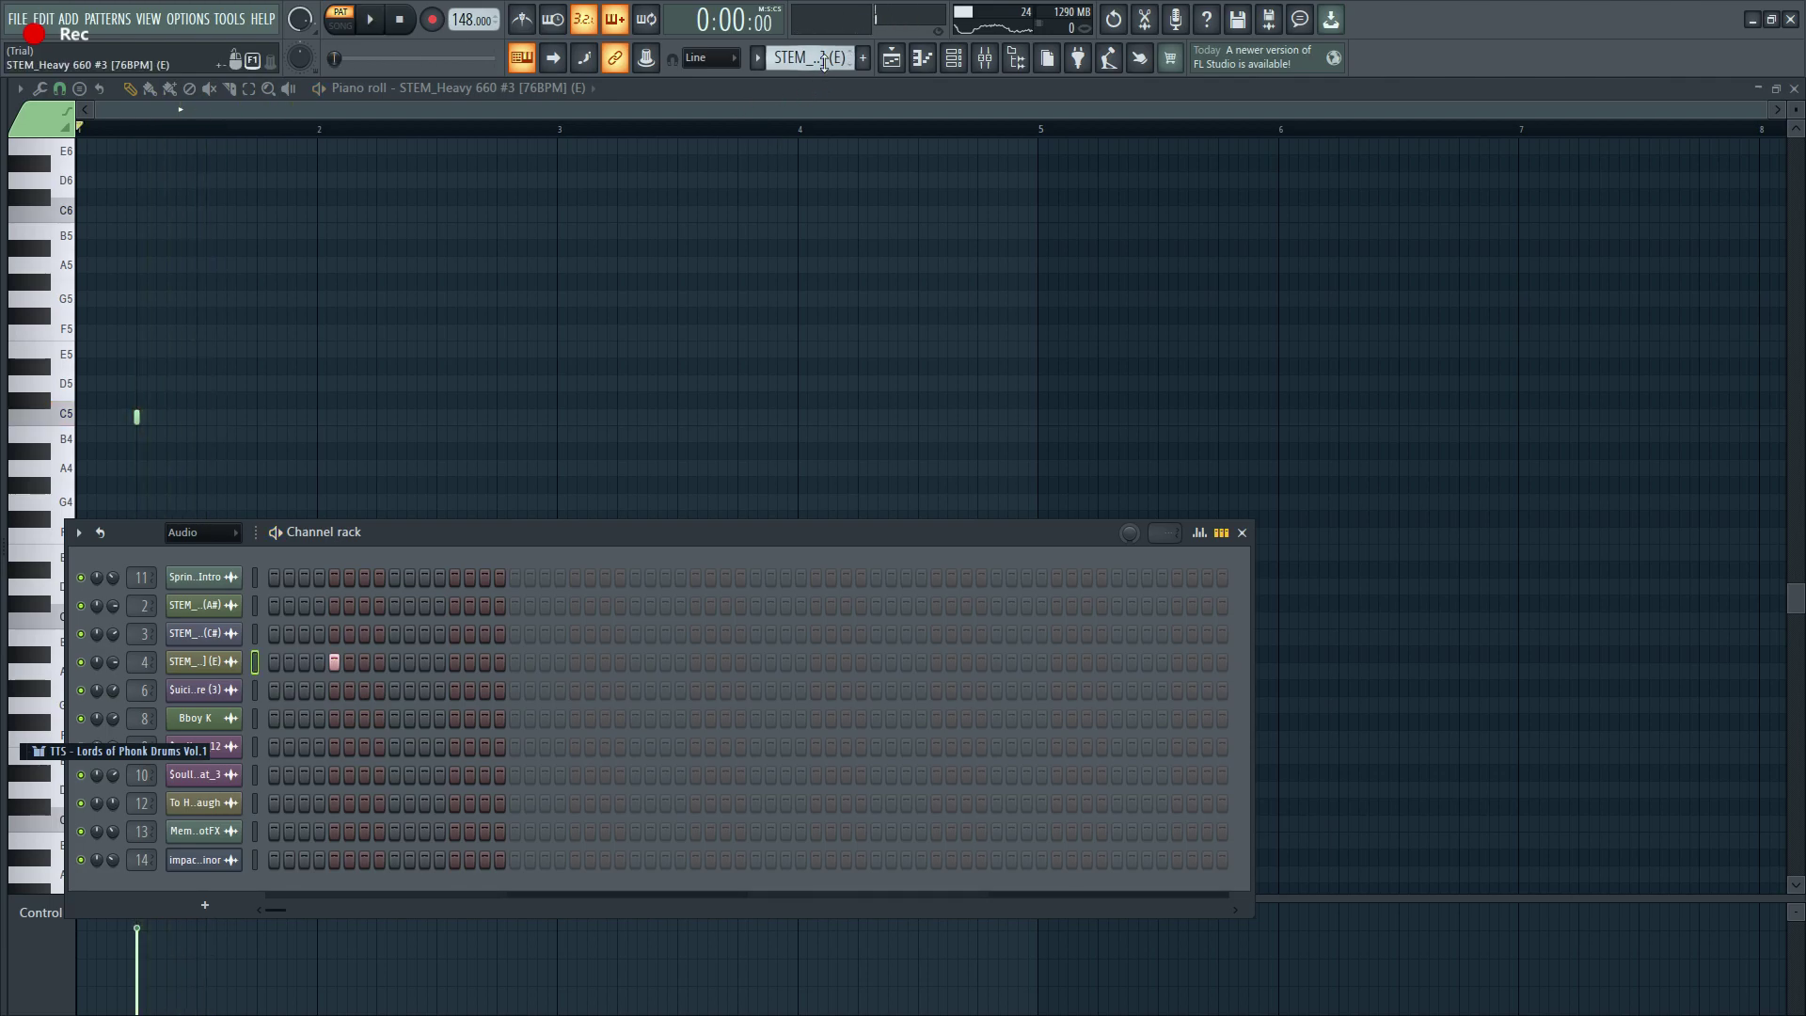
# Step: Switch to the Addictive Keys pattern, look over all its melody notes in the piano roll and start playback
pyautogui.scroll(-1, 821, 58)
pyautogui.scroll(-6, 777, 298)
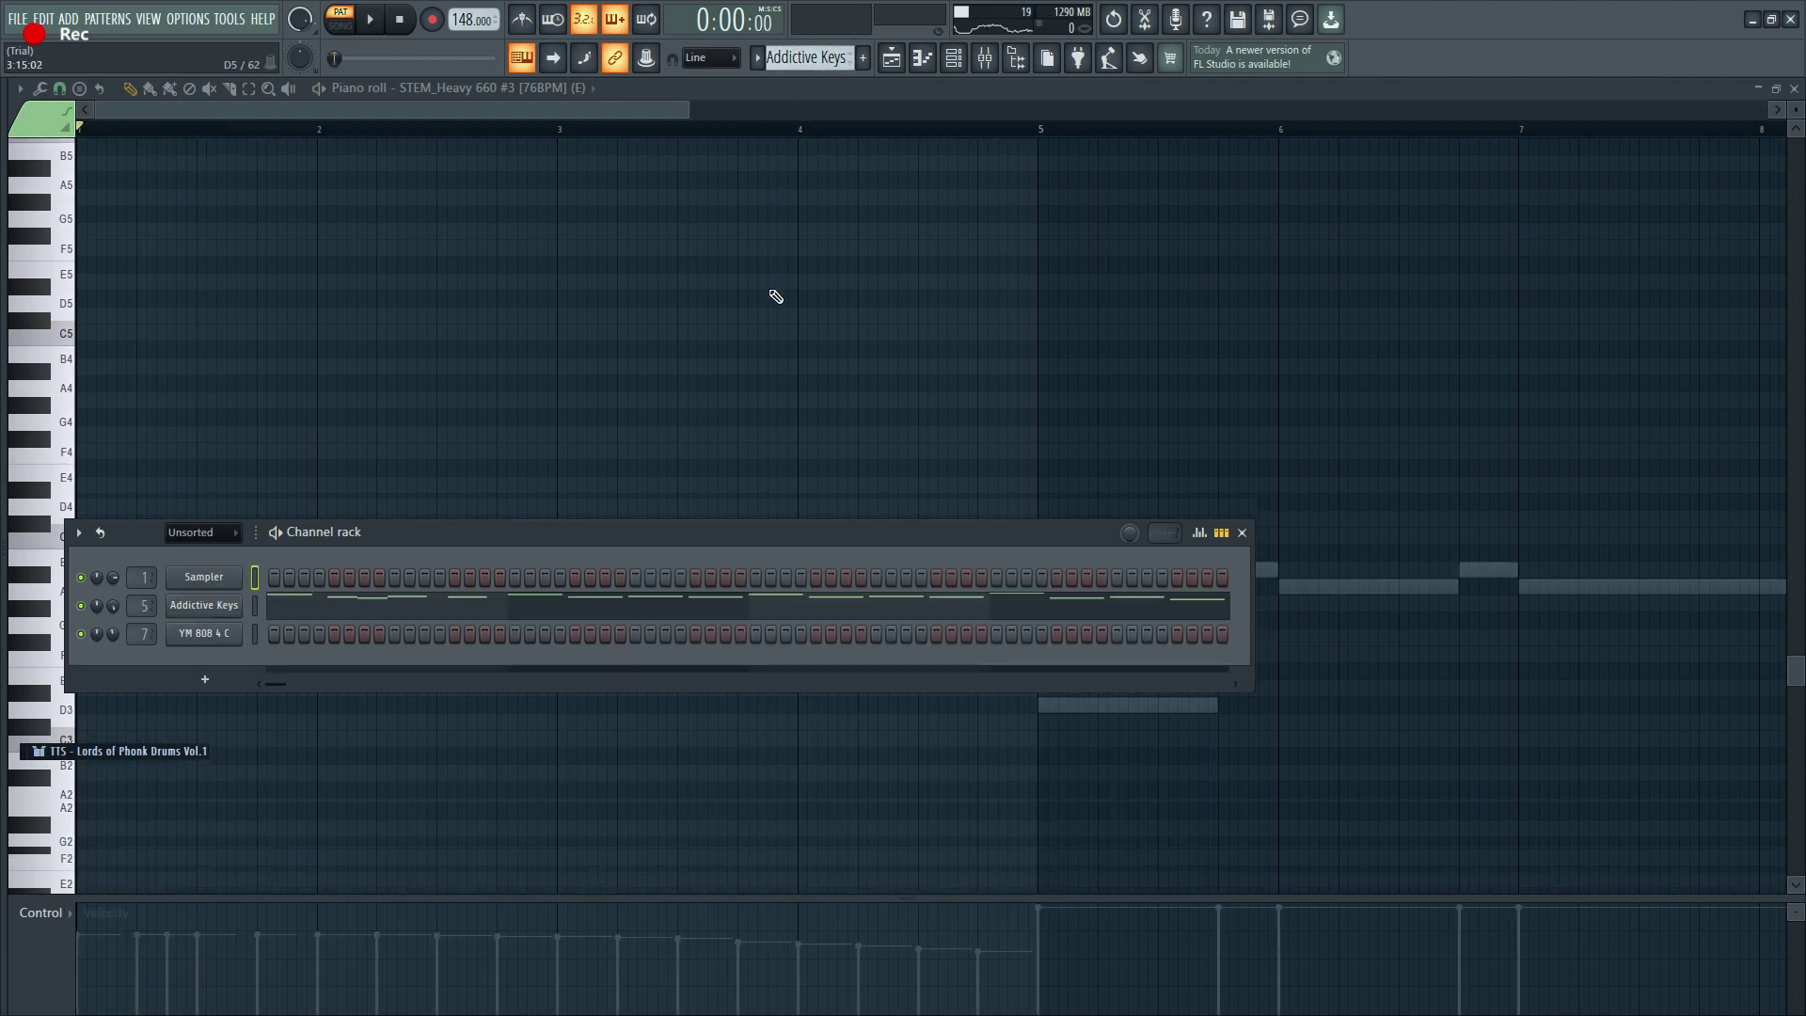
pyautogui.click(1101, 456)
pyautogui.scroll(-4, 968, 440)
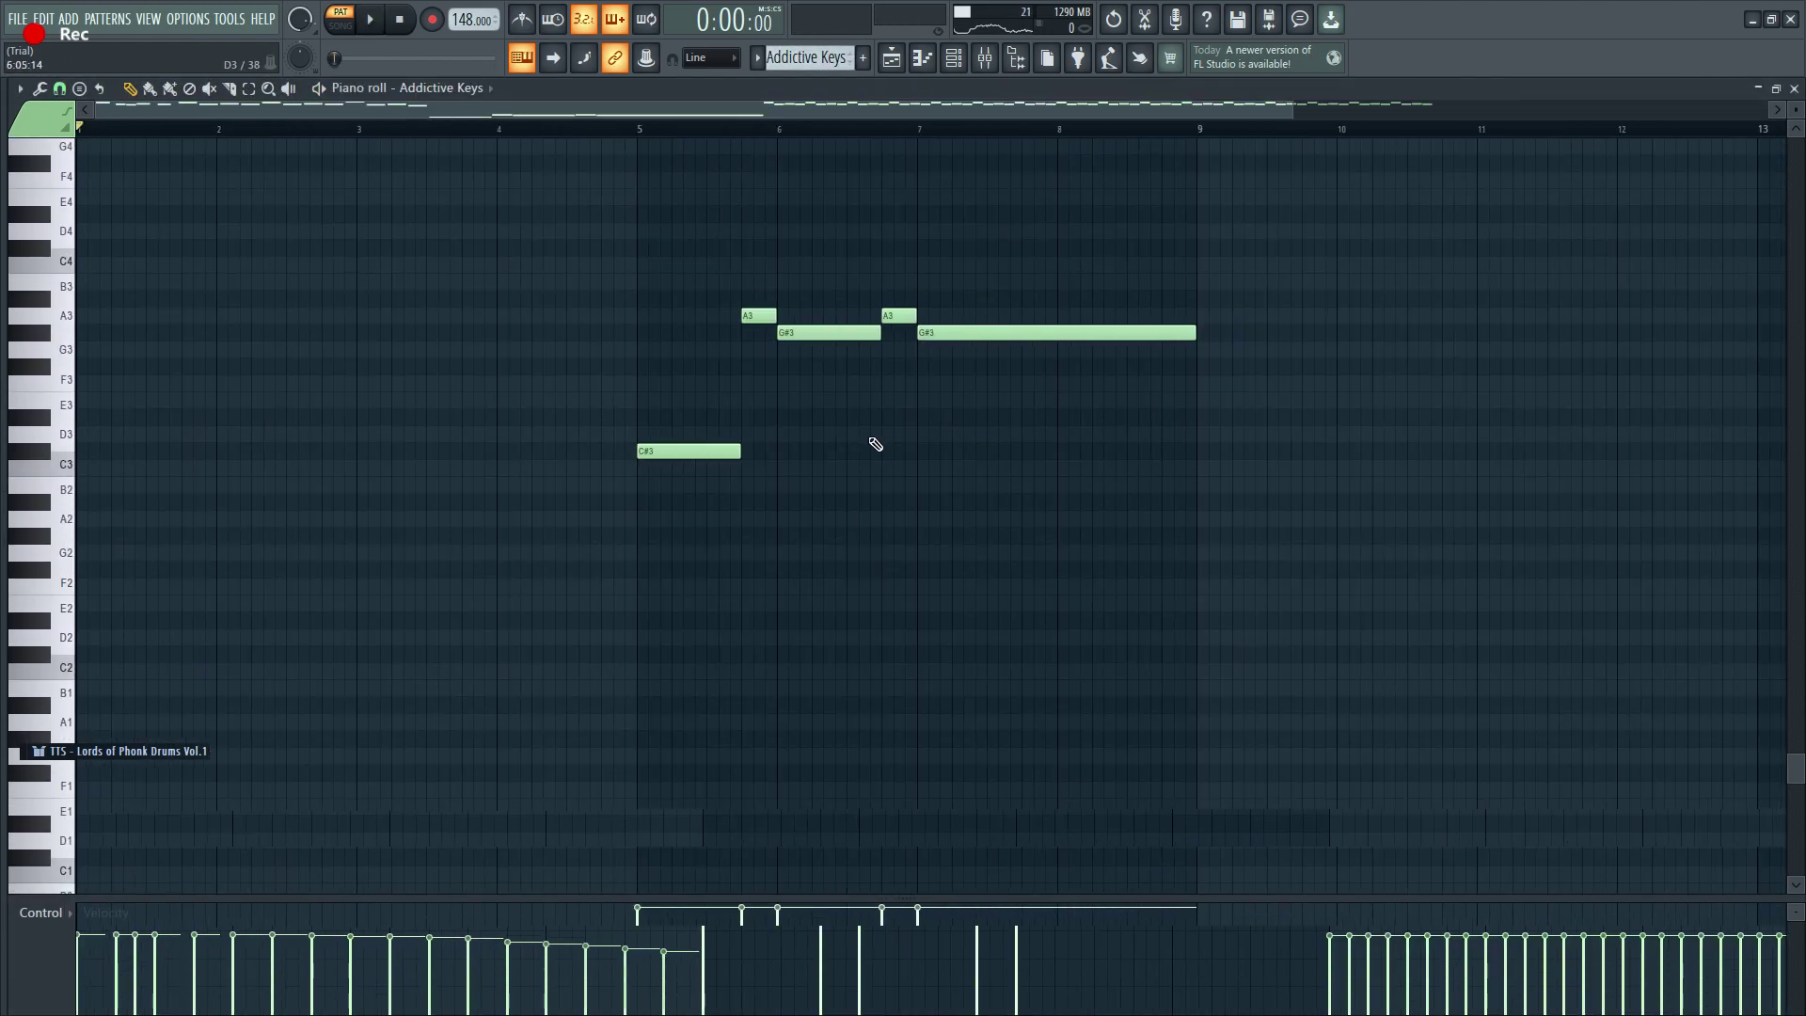
pyautogui.scroll(5, 828, 433)
pyautogui.scroll(5, 819, 435)
pyautogui.scroll(-2, 819, 435)
pyautogui.scroll(-3, 815, 437)
pyautogui.scroll(3, 815, 437)
pyautogui.scroll(-1, 815, 437)
pyautogui.press('space')
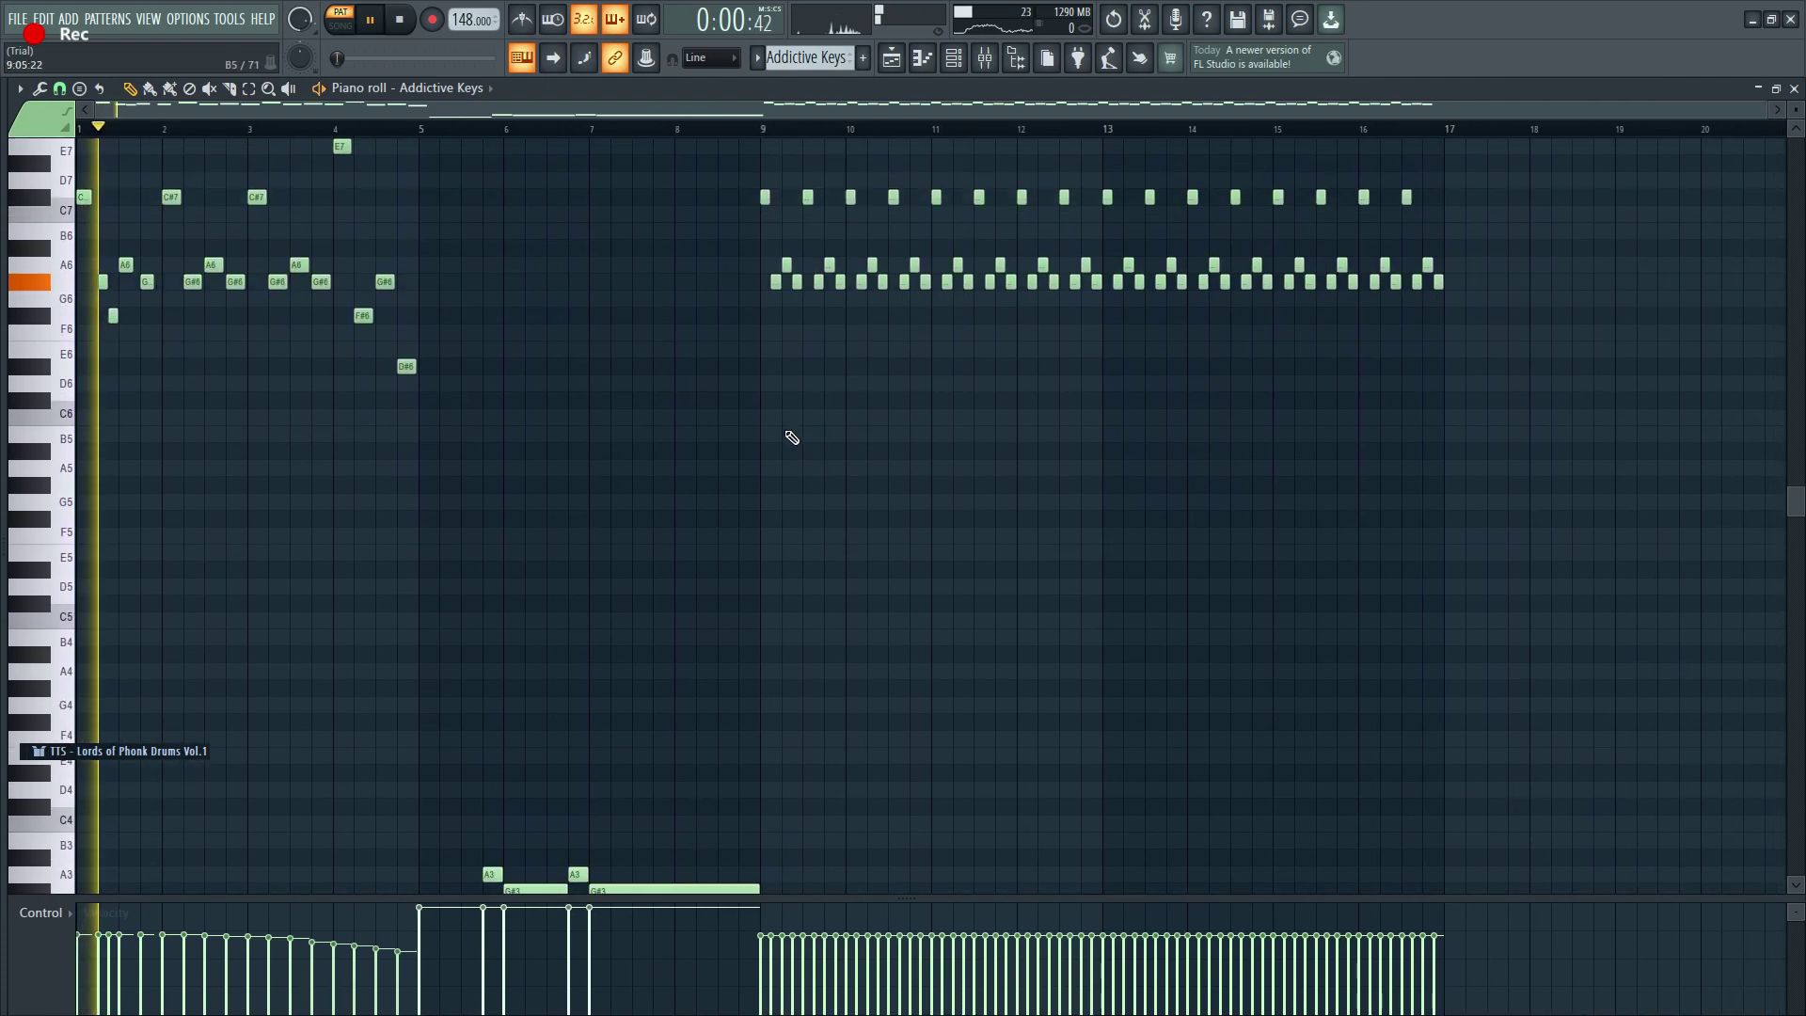
# Step: Review the Gallery and Explore pages of the Addictive Keys instrument for its POP-80 preset, then close the instrument
pyautogui.click(461, 87)
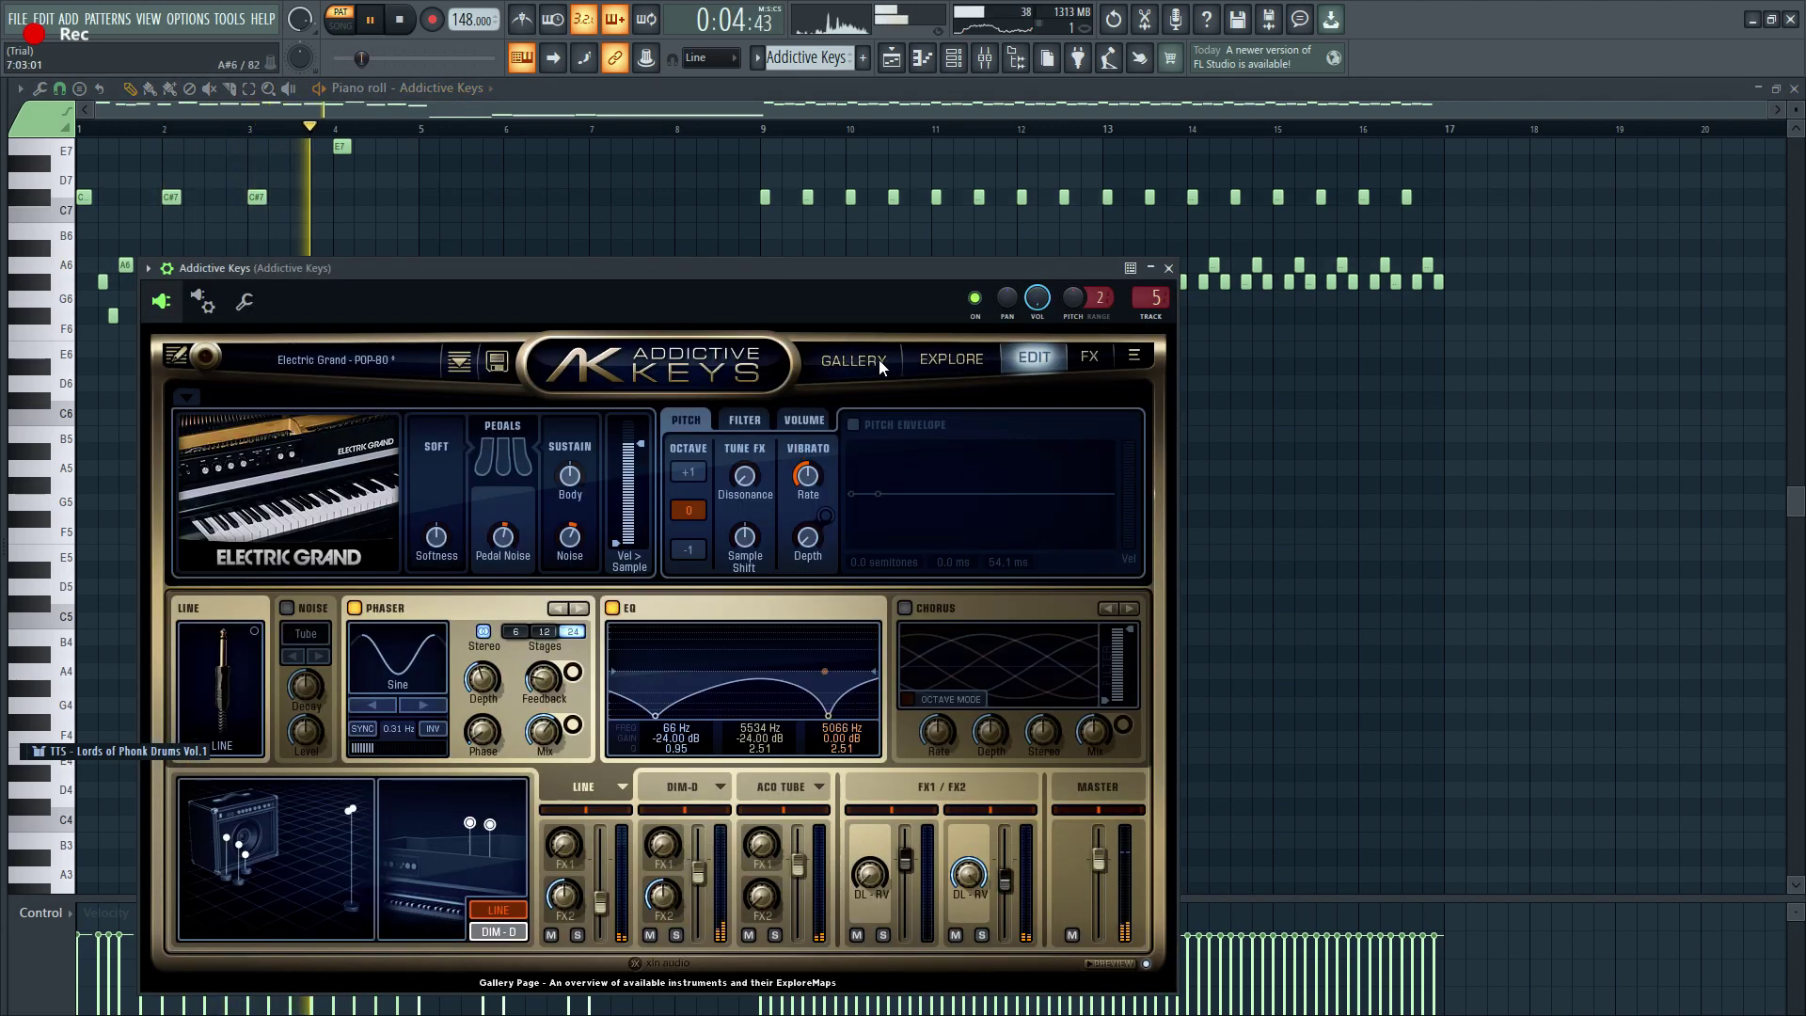
pyautogui.click(878, 359)
pyautogui.click(944, 361)
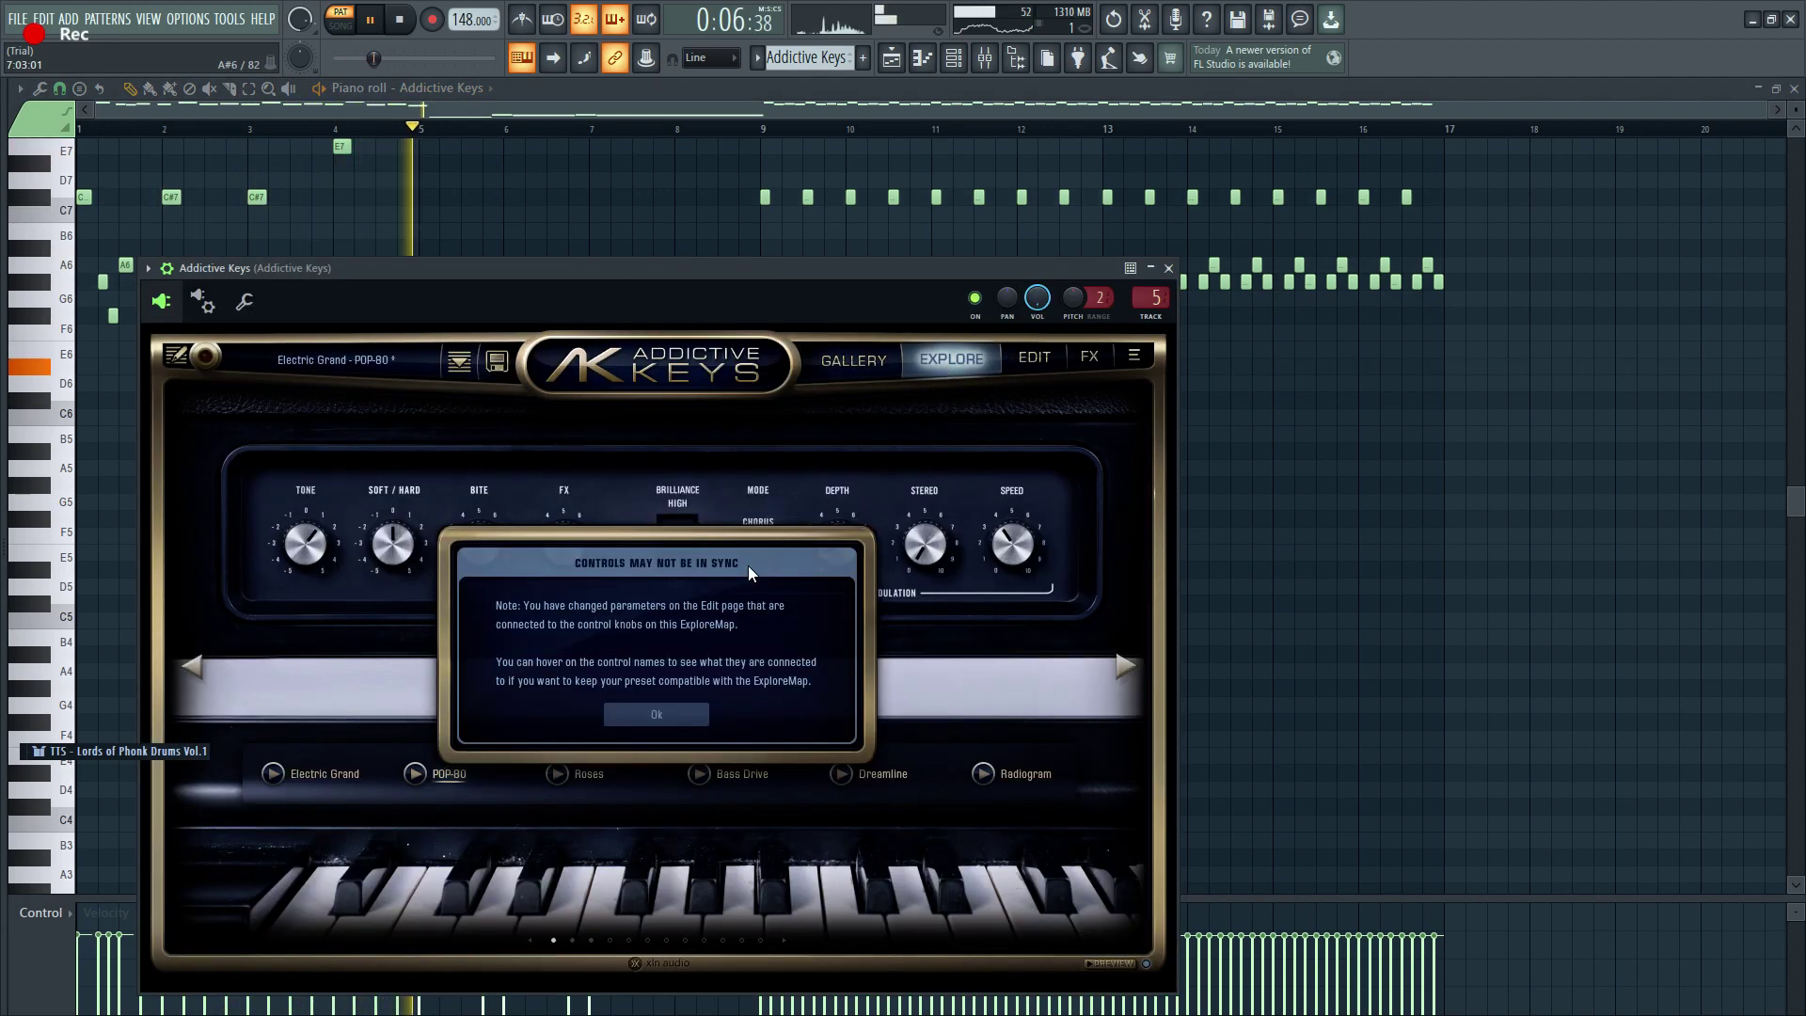
pyautogui.click(662, 714)
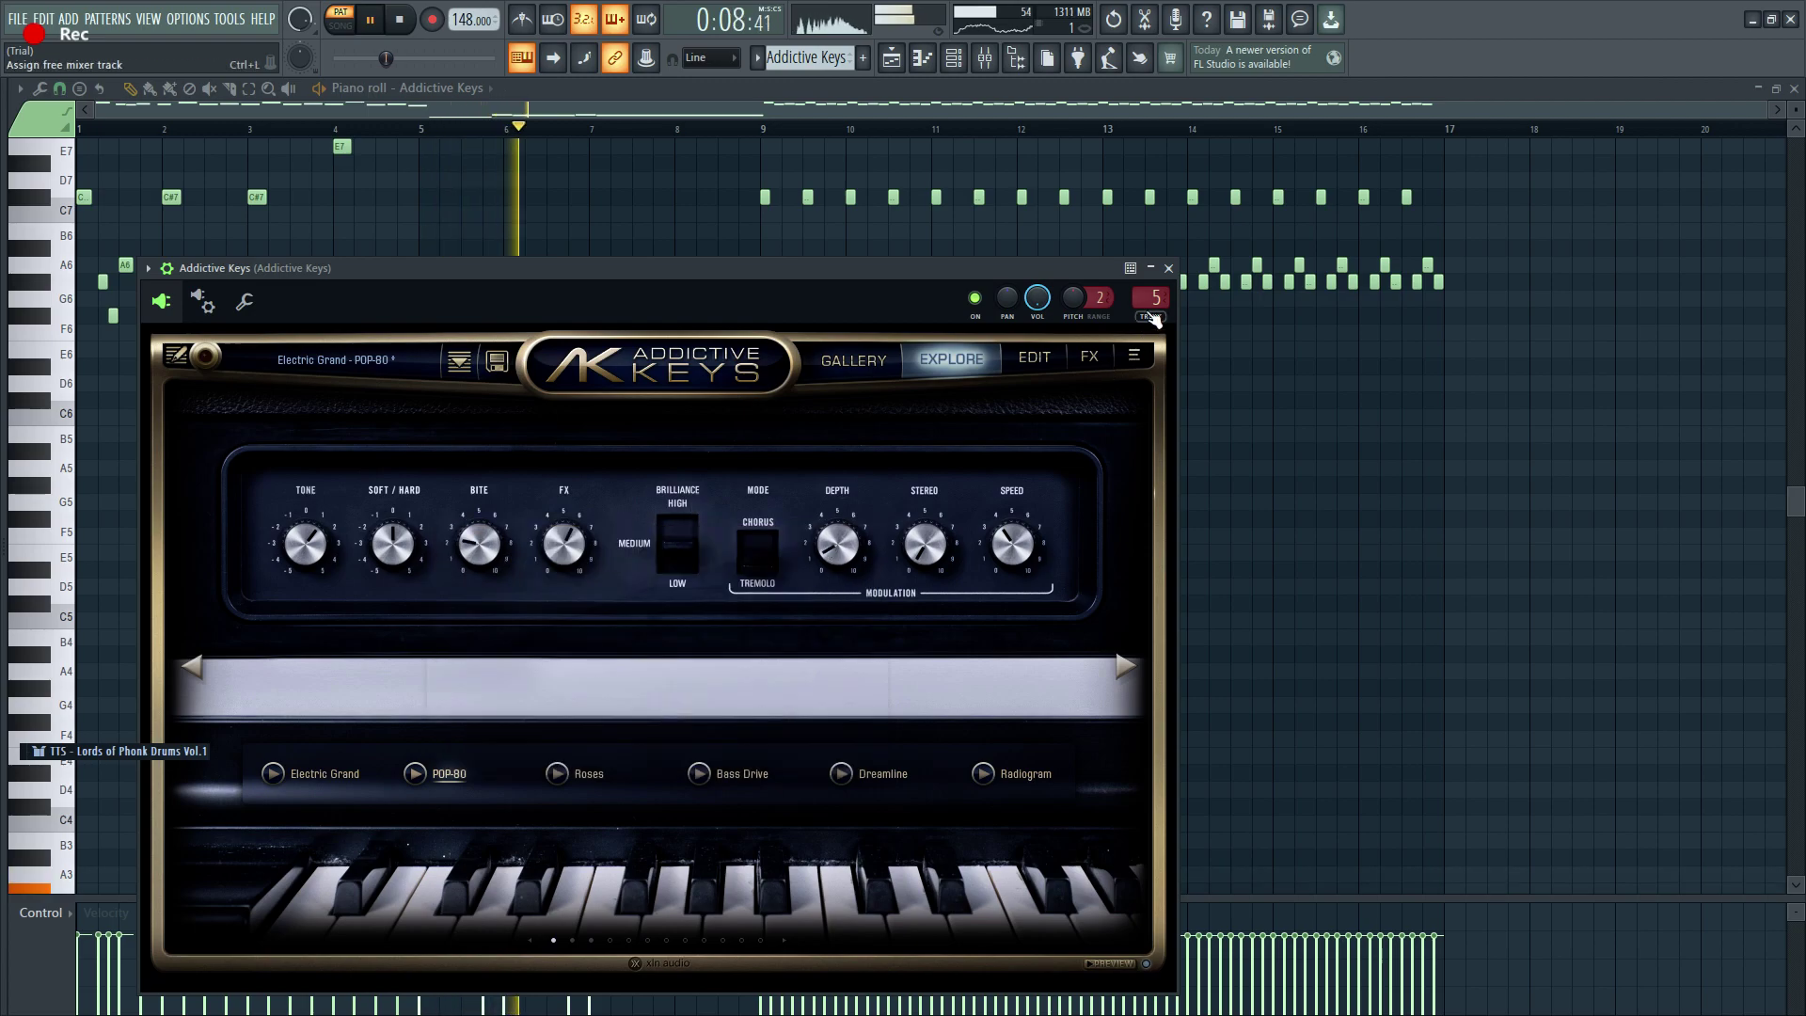
pyautogui.click(1168, 268)
# Step: Follow the low and high notes of the Addictive Keys melody during playback, then stop it
pyautogui.scroll(-4, 770, 431)
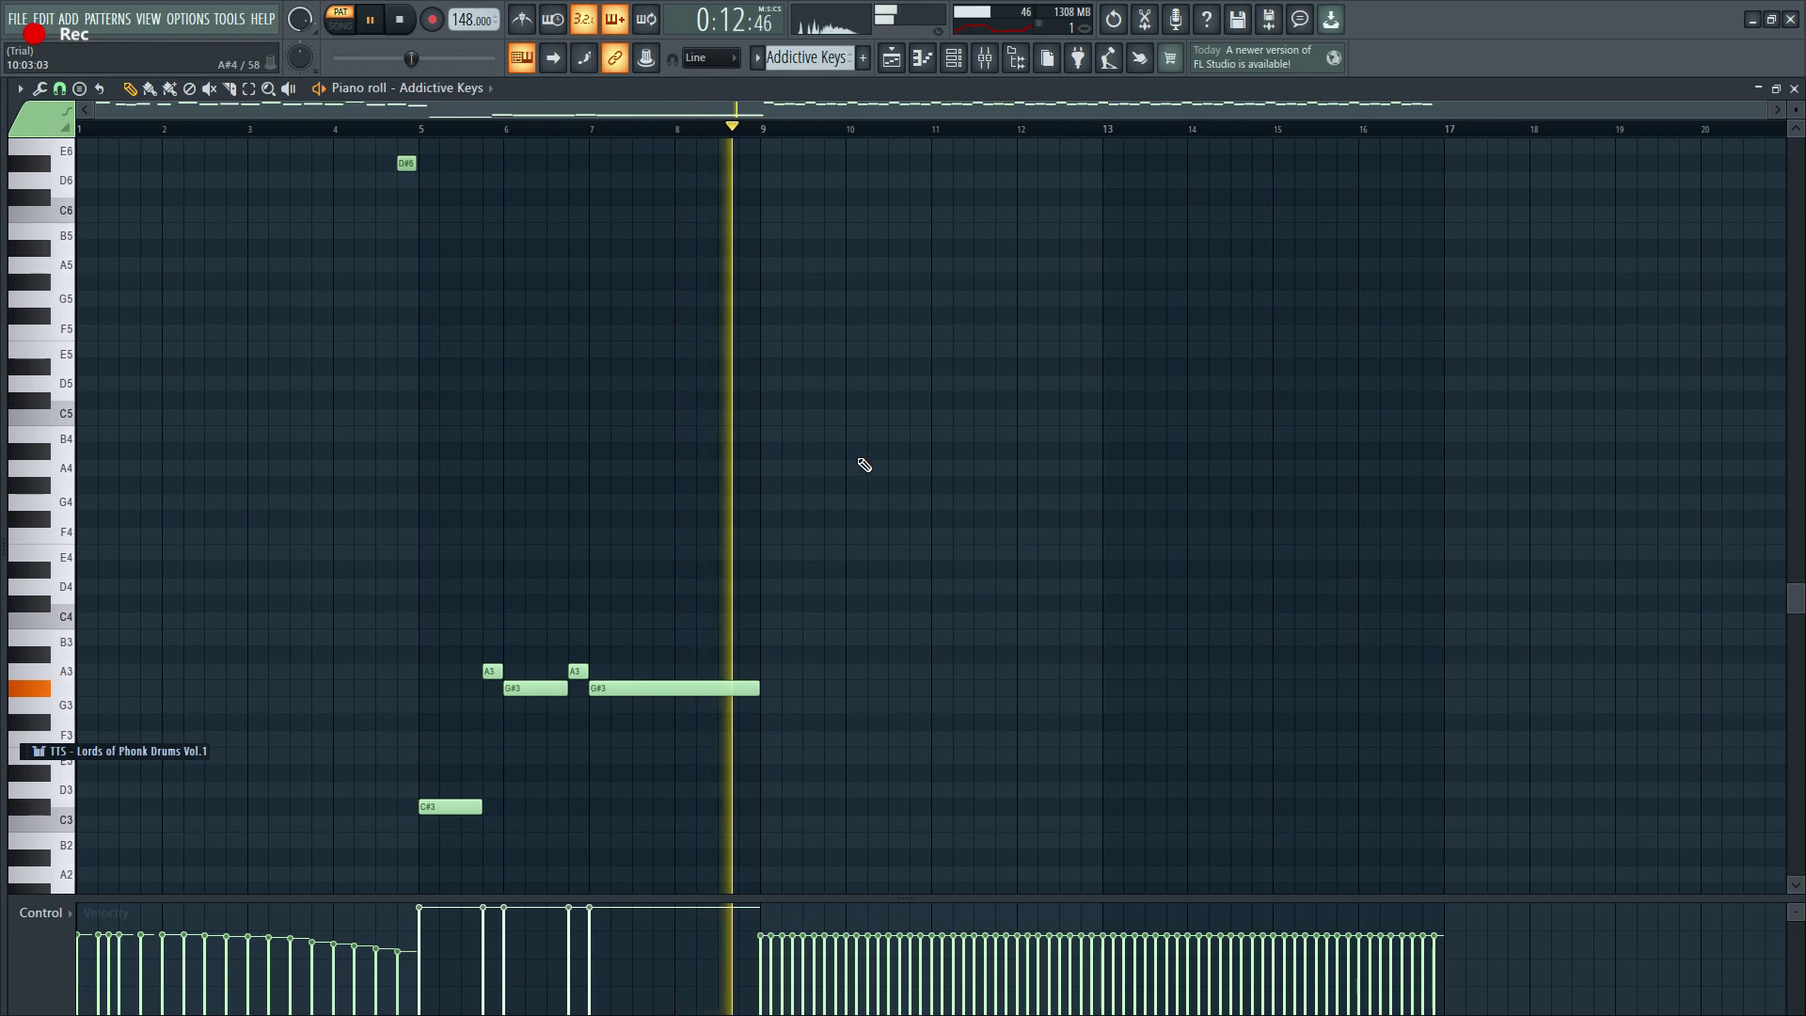
pyautogui.scroll(6, 906, 459)
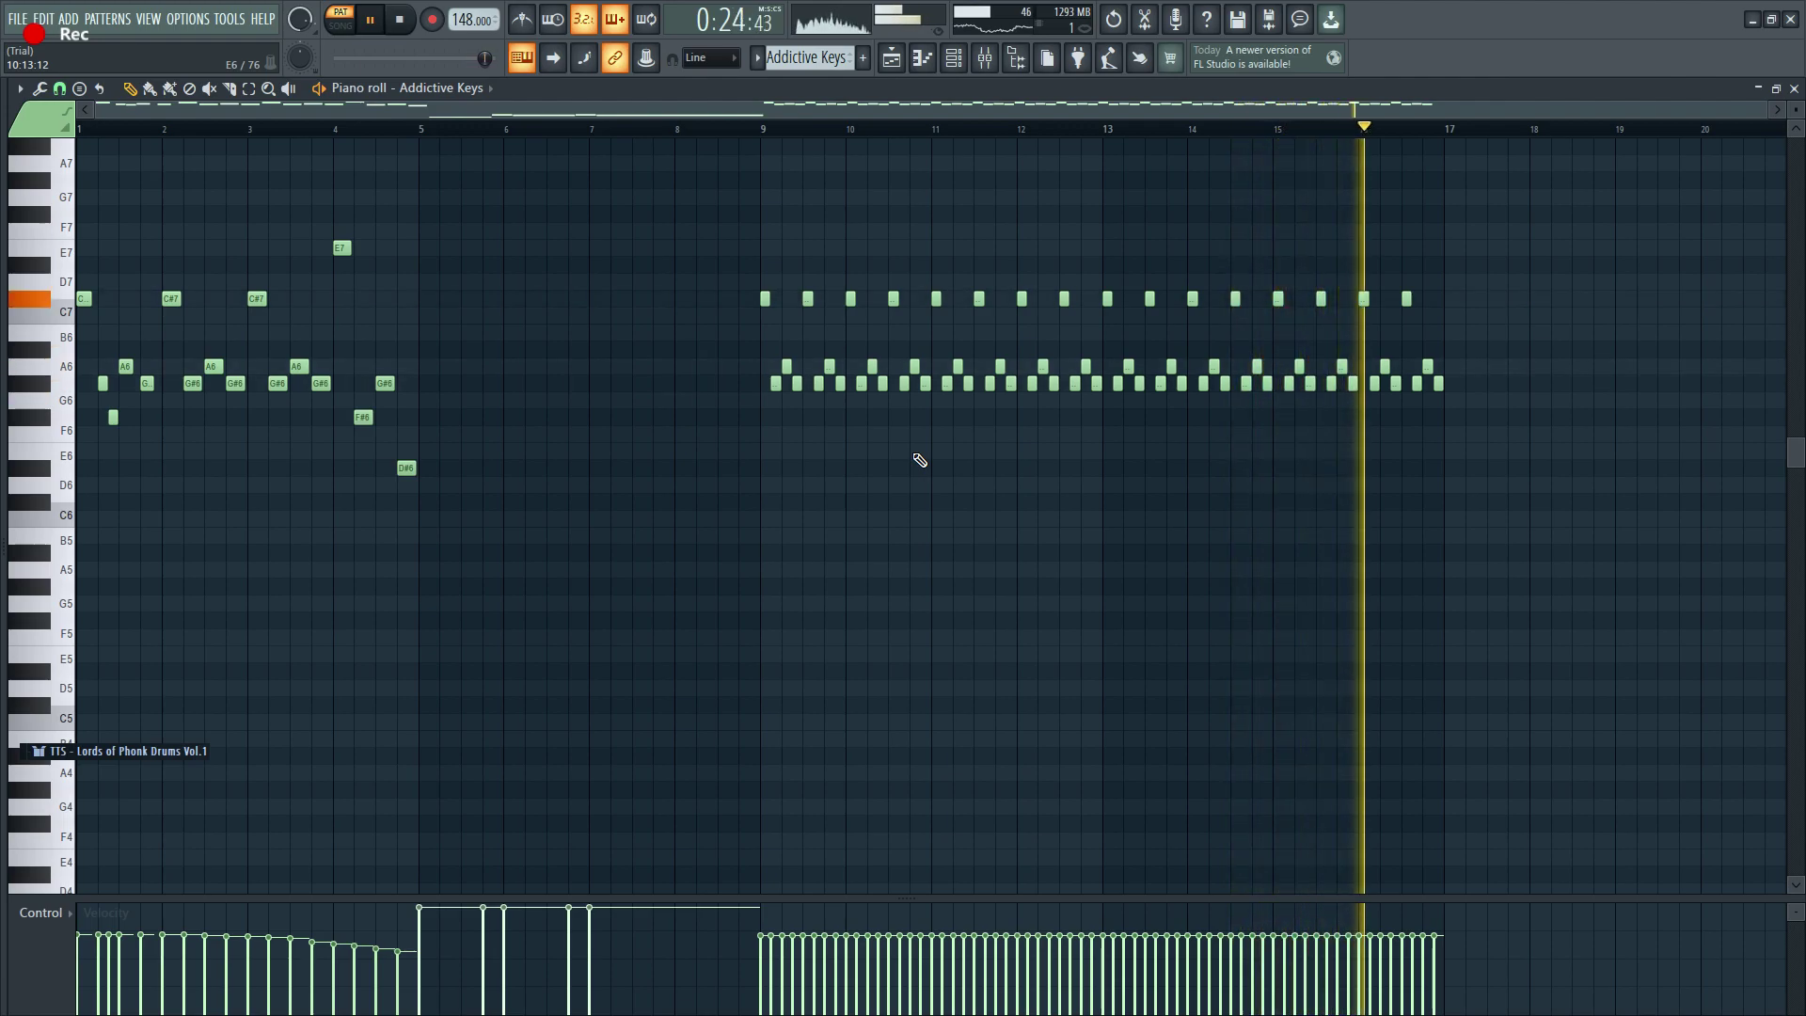
pyautogui.press('space')
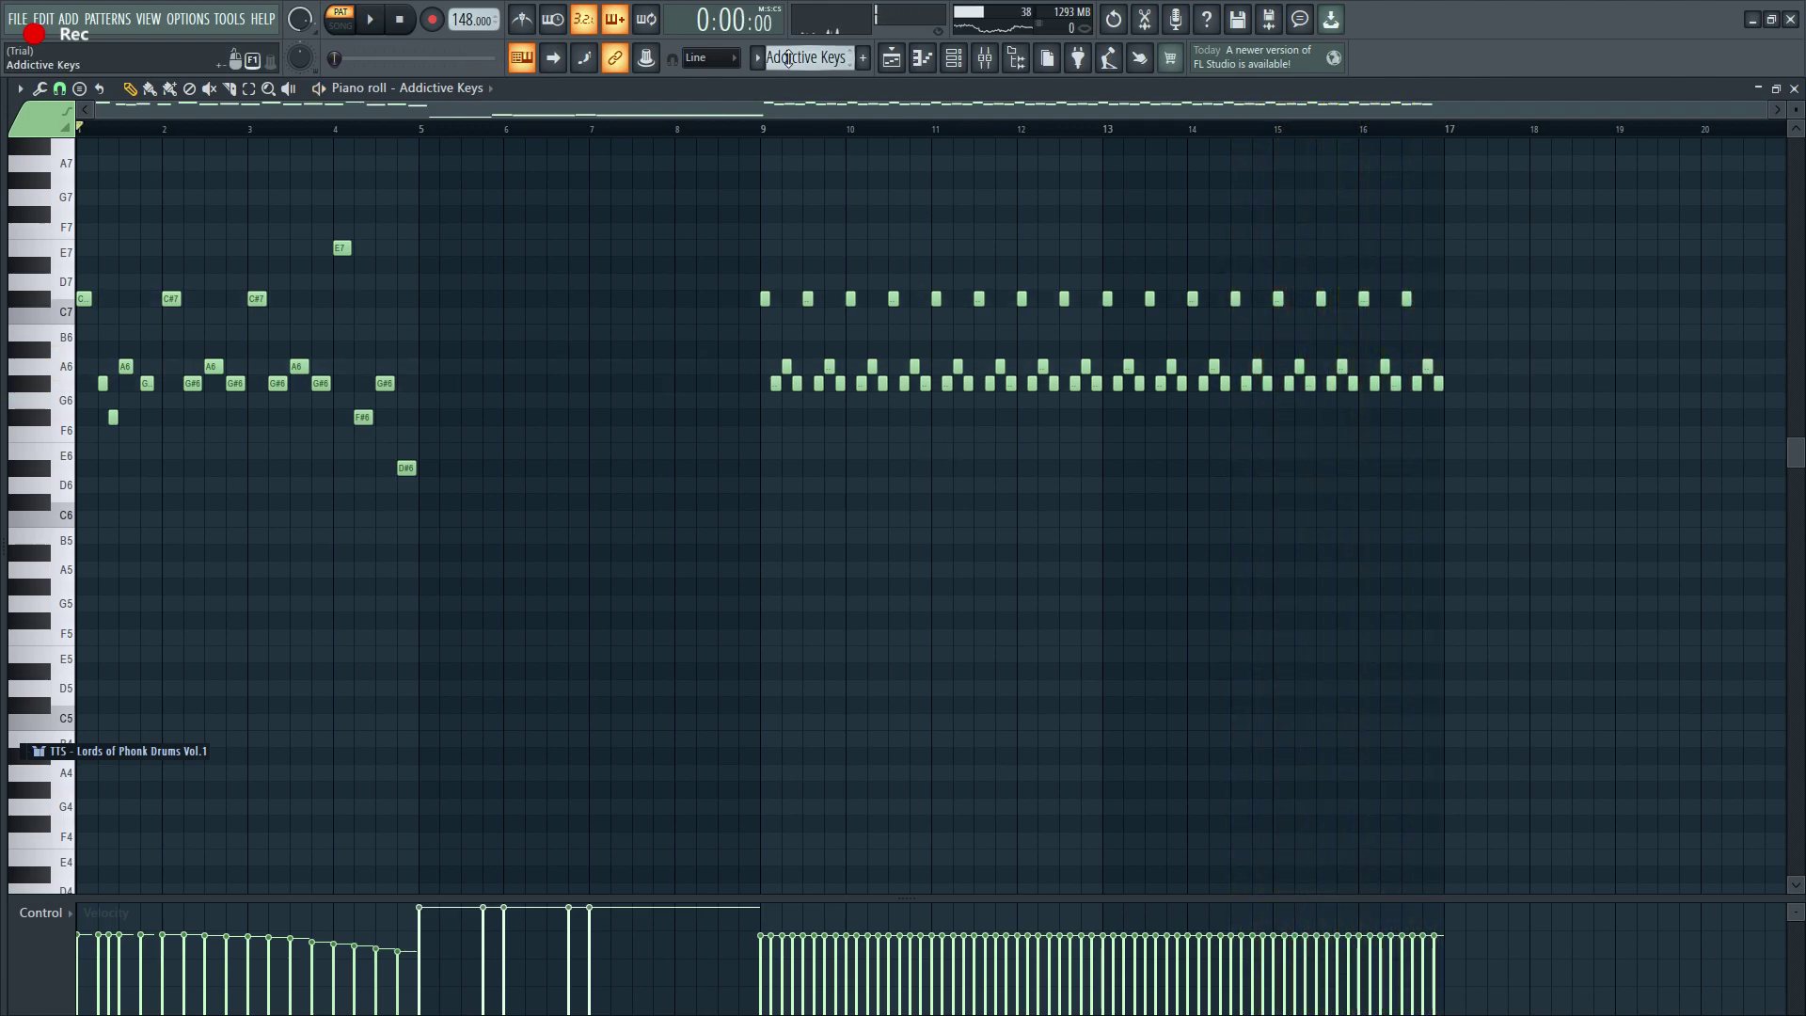
# Step: Play the $uicide Snare (3) pattern and show its notes in the piano roll with the channel rack below them
pyautogui.scroll(-1, 787, 60)
pyautogui.press('space')
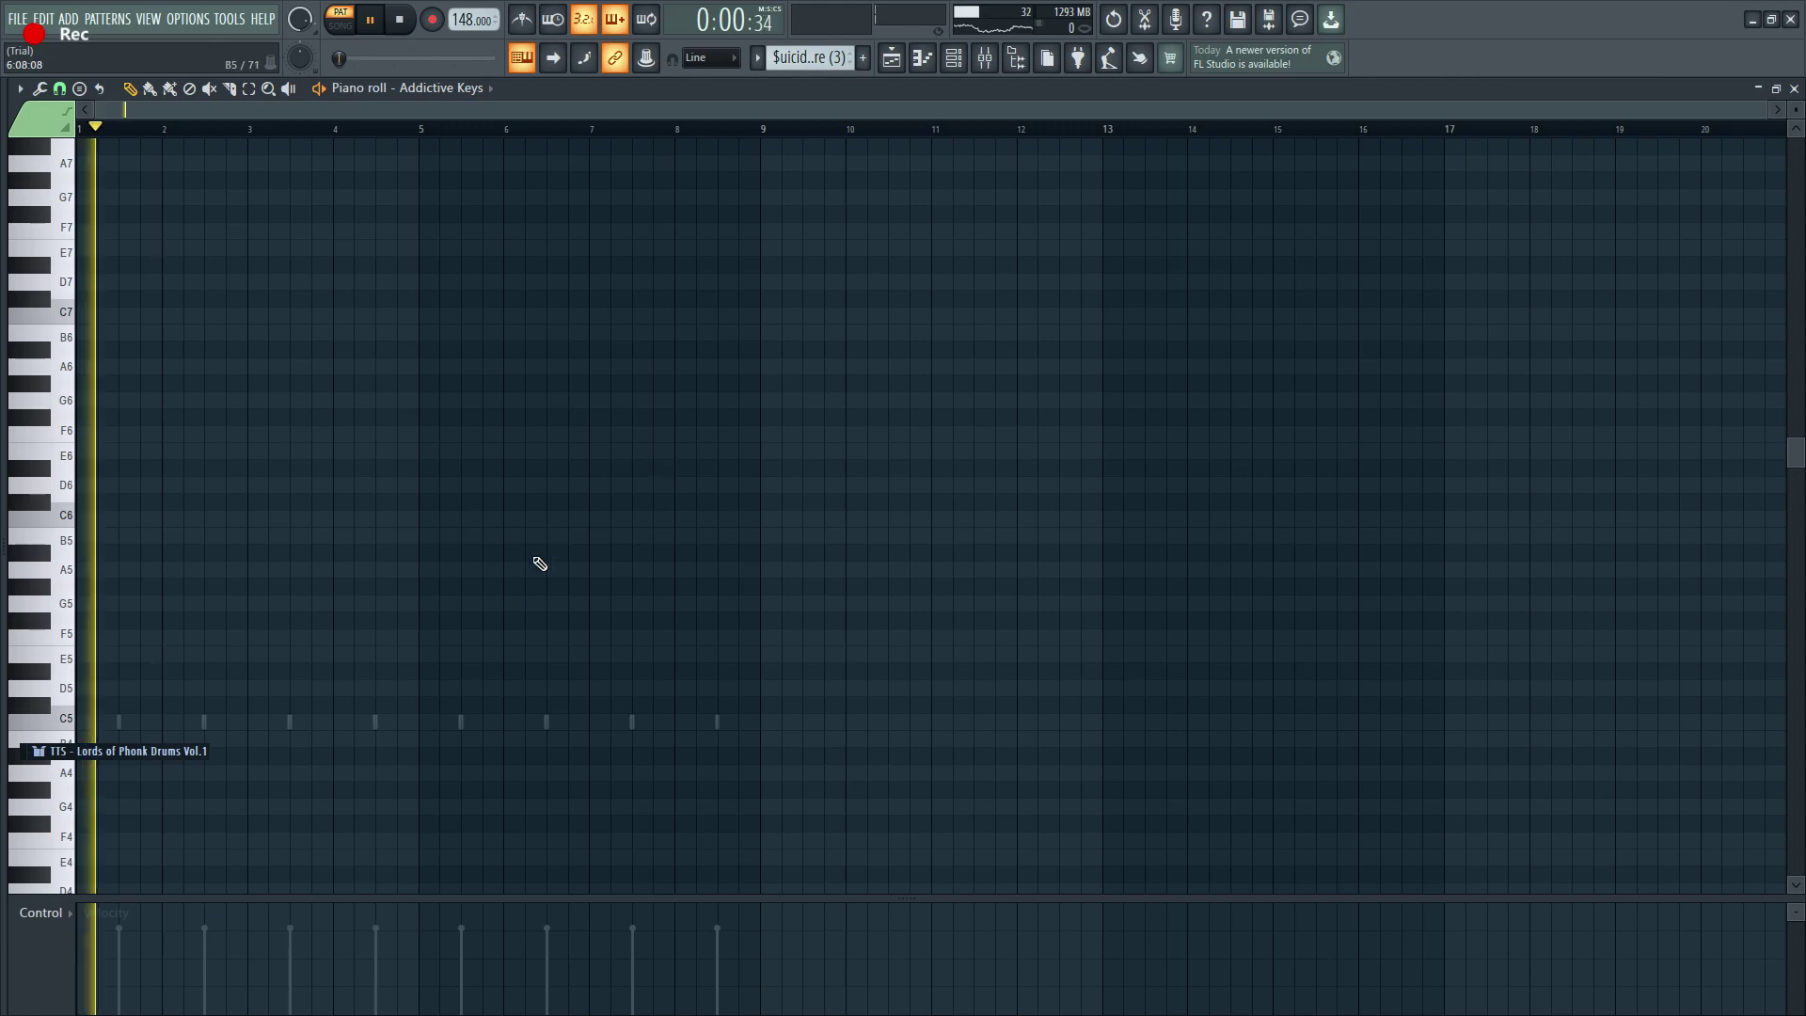
pyautogui.doubleClick(461, 723)
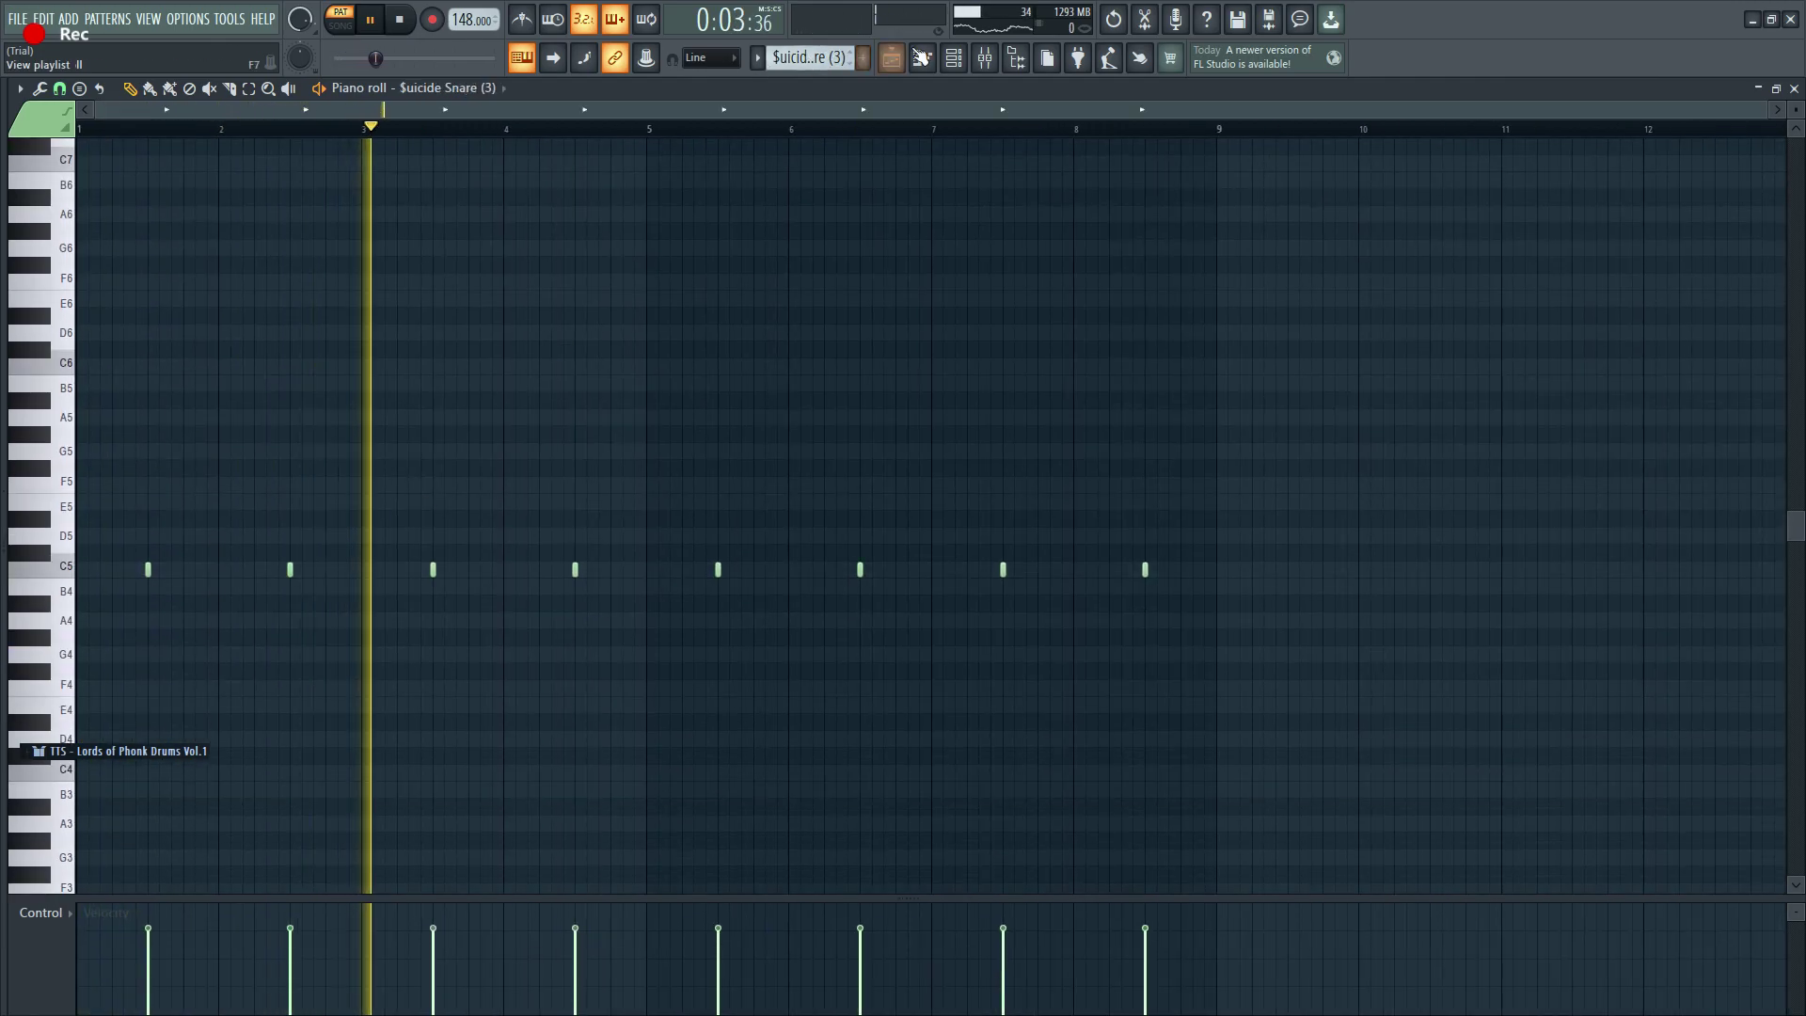
pyautogui.click(894, 58)
pyautogui.moveTo(566, 531); pyautogui.dragTo(563, 641)
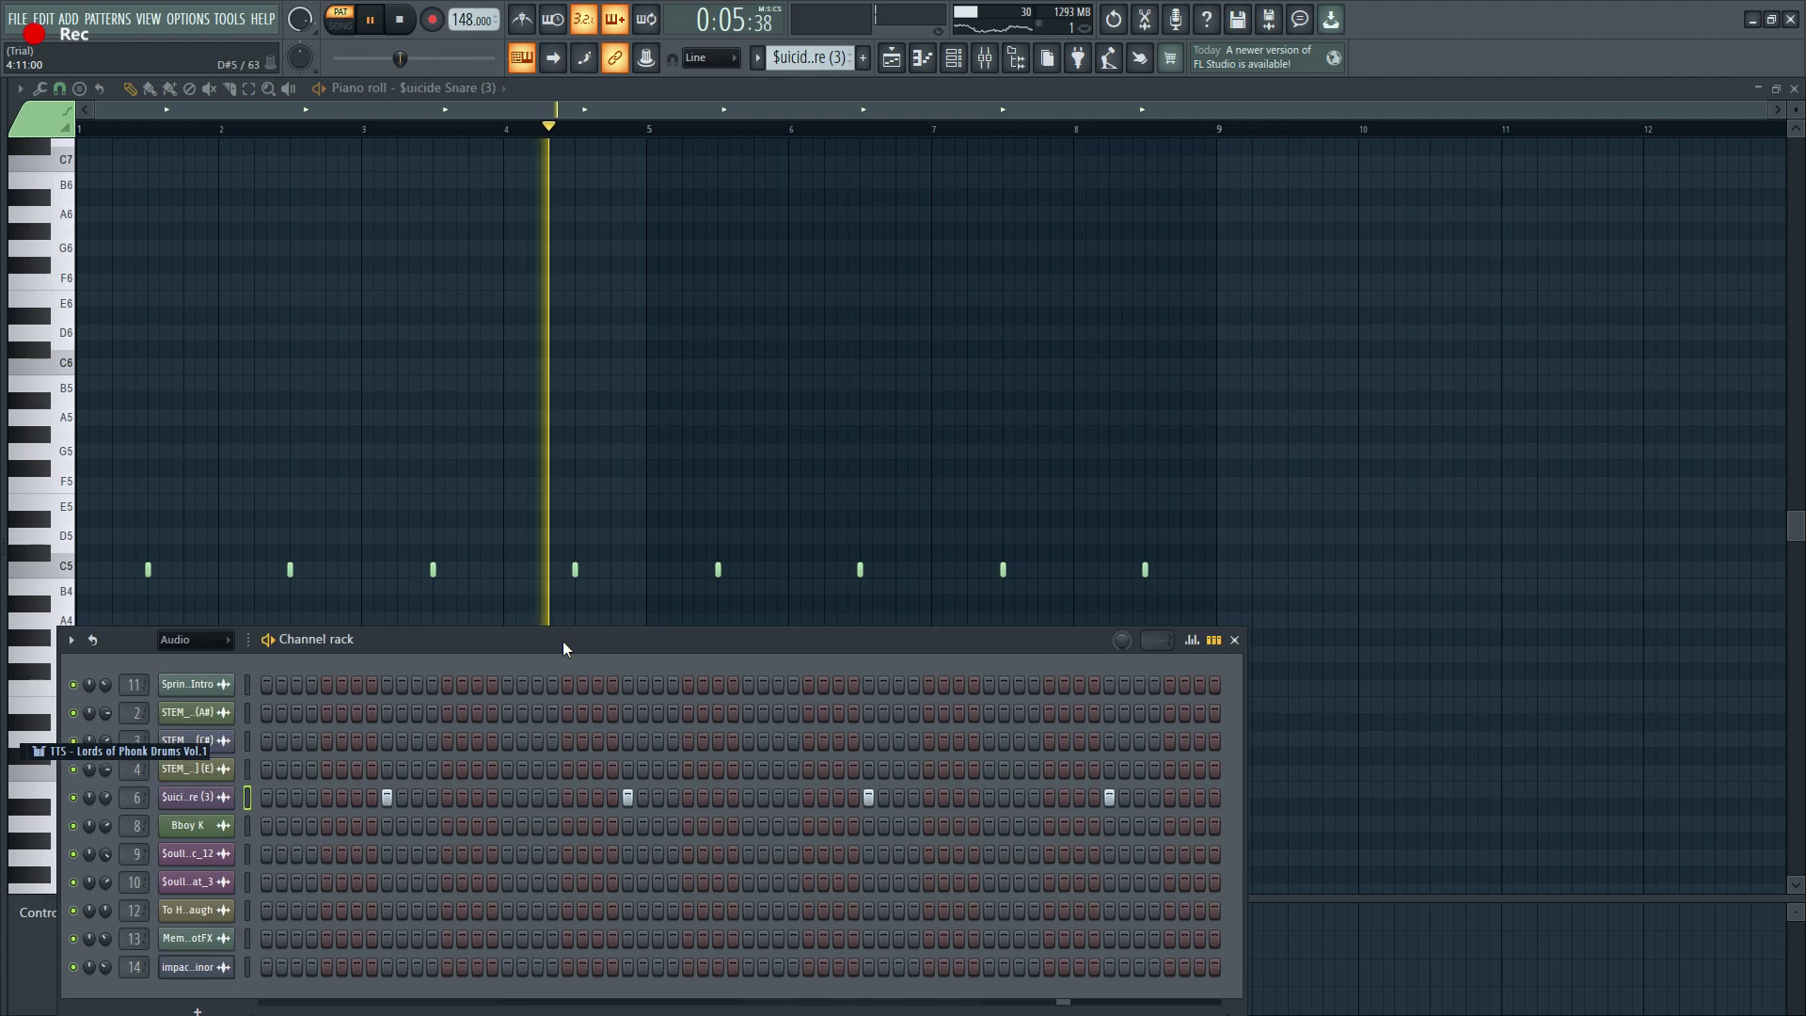
# Step: Switch to the Bboy K pattern and play it with its notes shown in the piano roll and channel rack
pyautogui.scroll(-3, 605, 354)
pyautogui.scroll(-1, 809, 59)
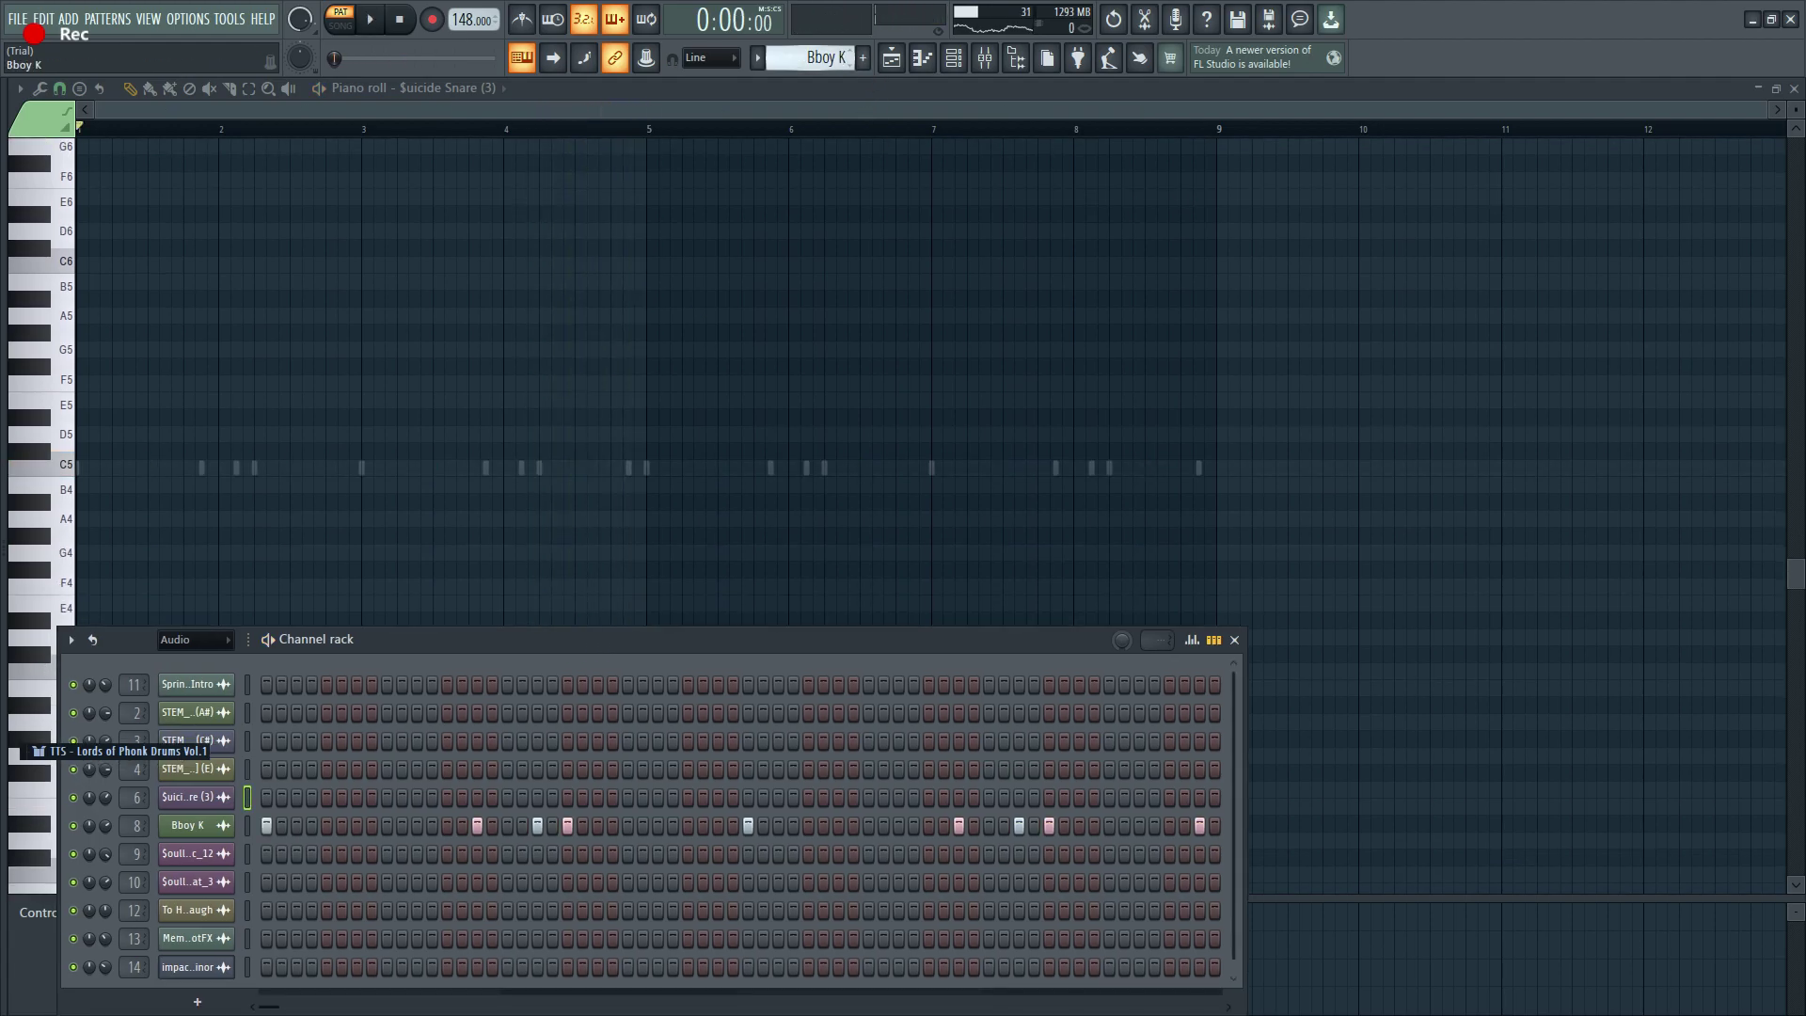
pyautogui.rightClick(542, 468)
pyautogui.rightClick(542, 468)
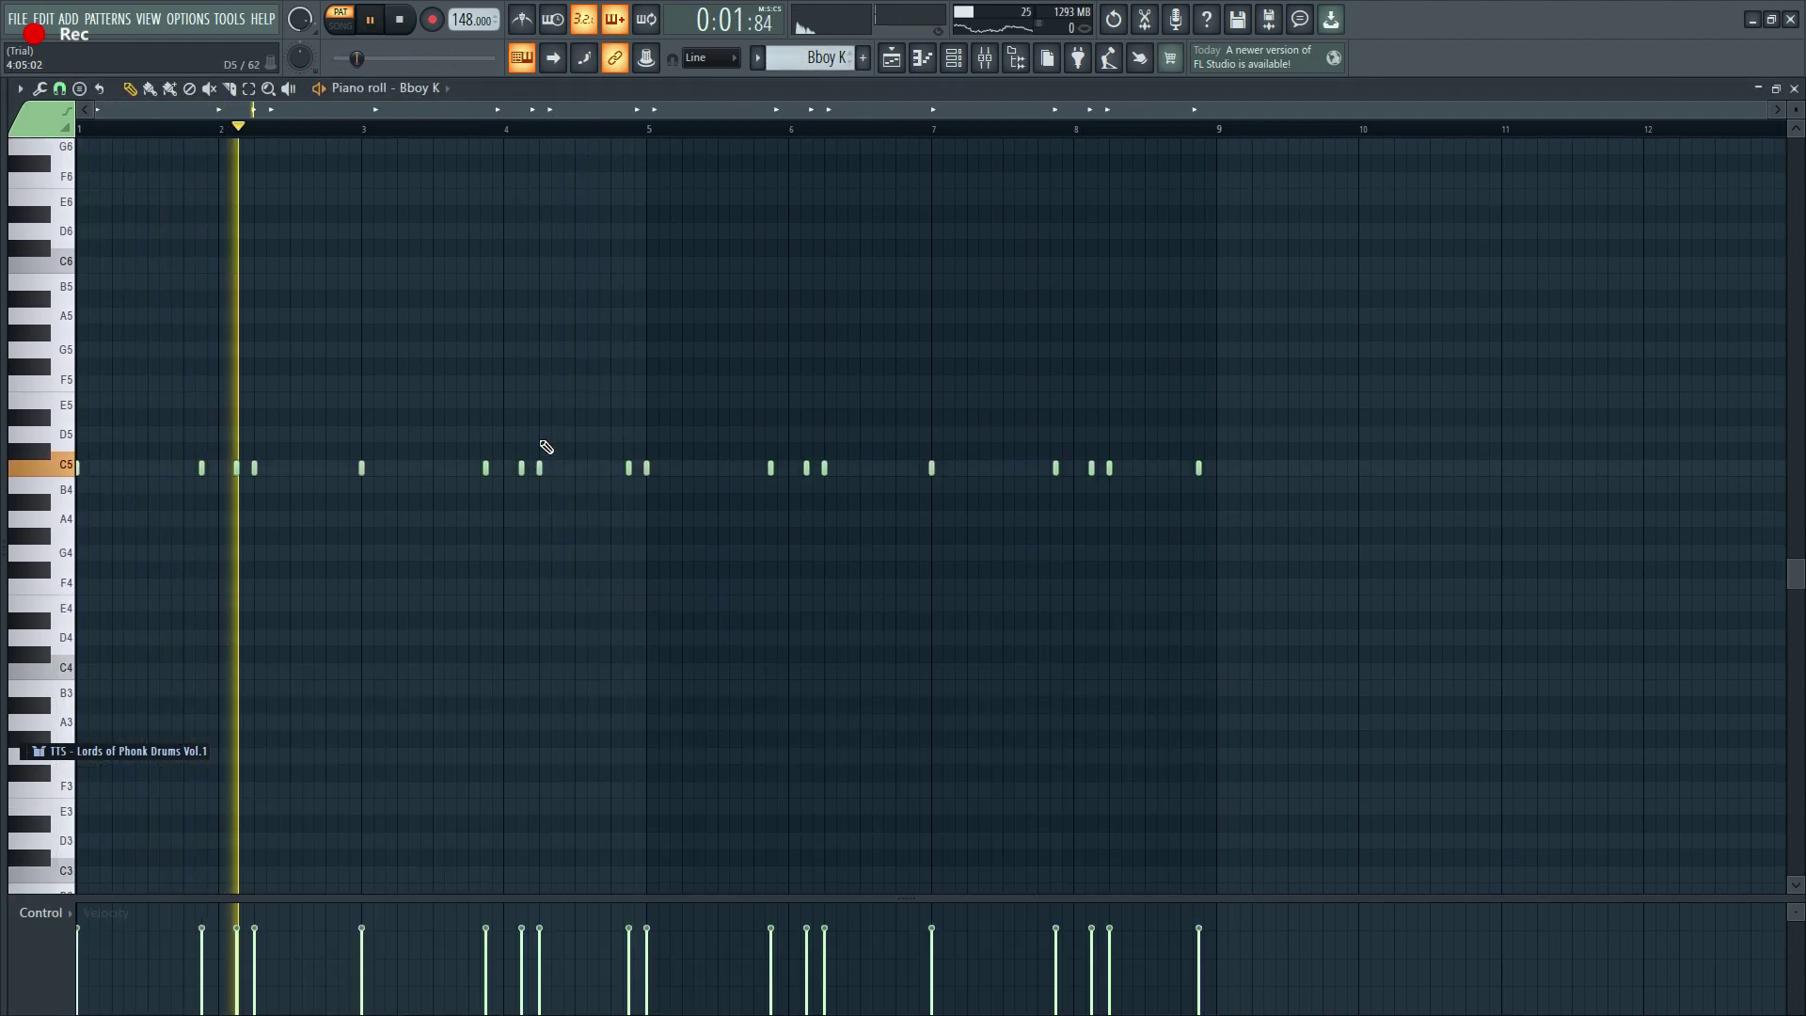
pyautogui.click(960, 64)
pyautogui.click(964, 65)
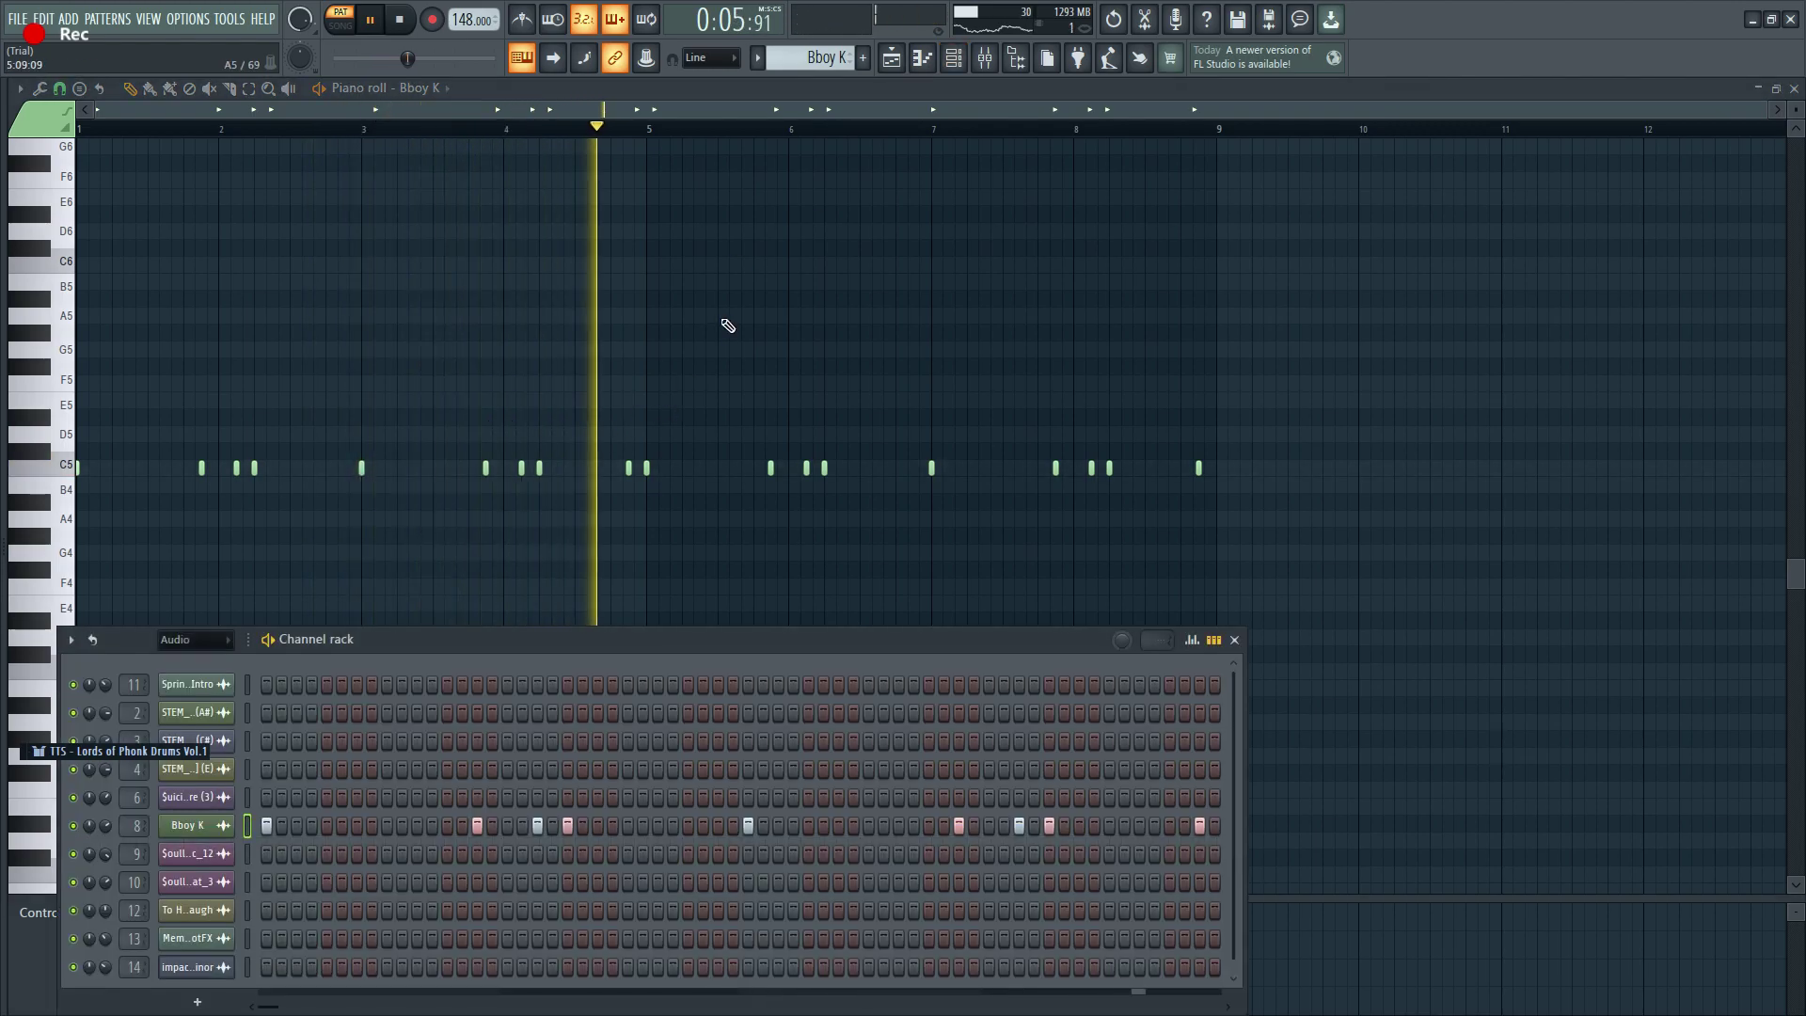
# Step: Switch to the YM 808 4 C pattern and play it with its notes shown in the piano roll and channel rack
pyautogui.moveTo(822, 62); pyautogui.dragTo(822, 71)
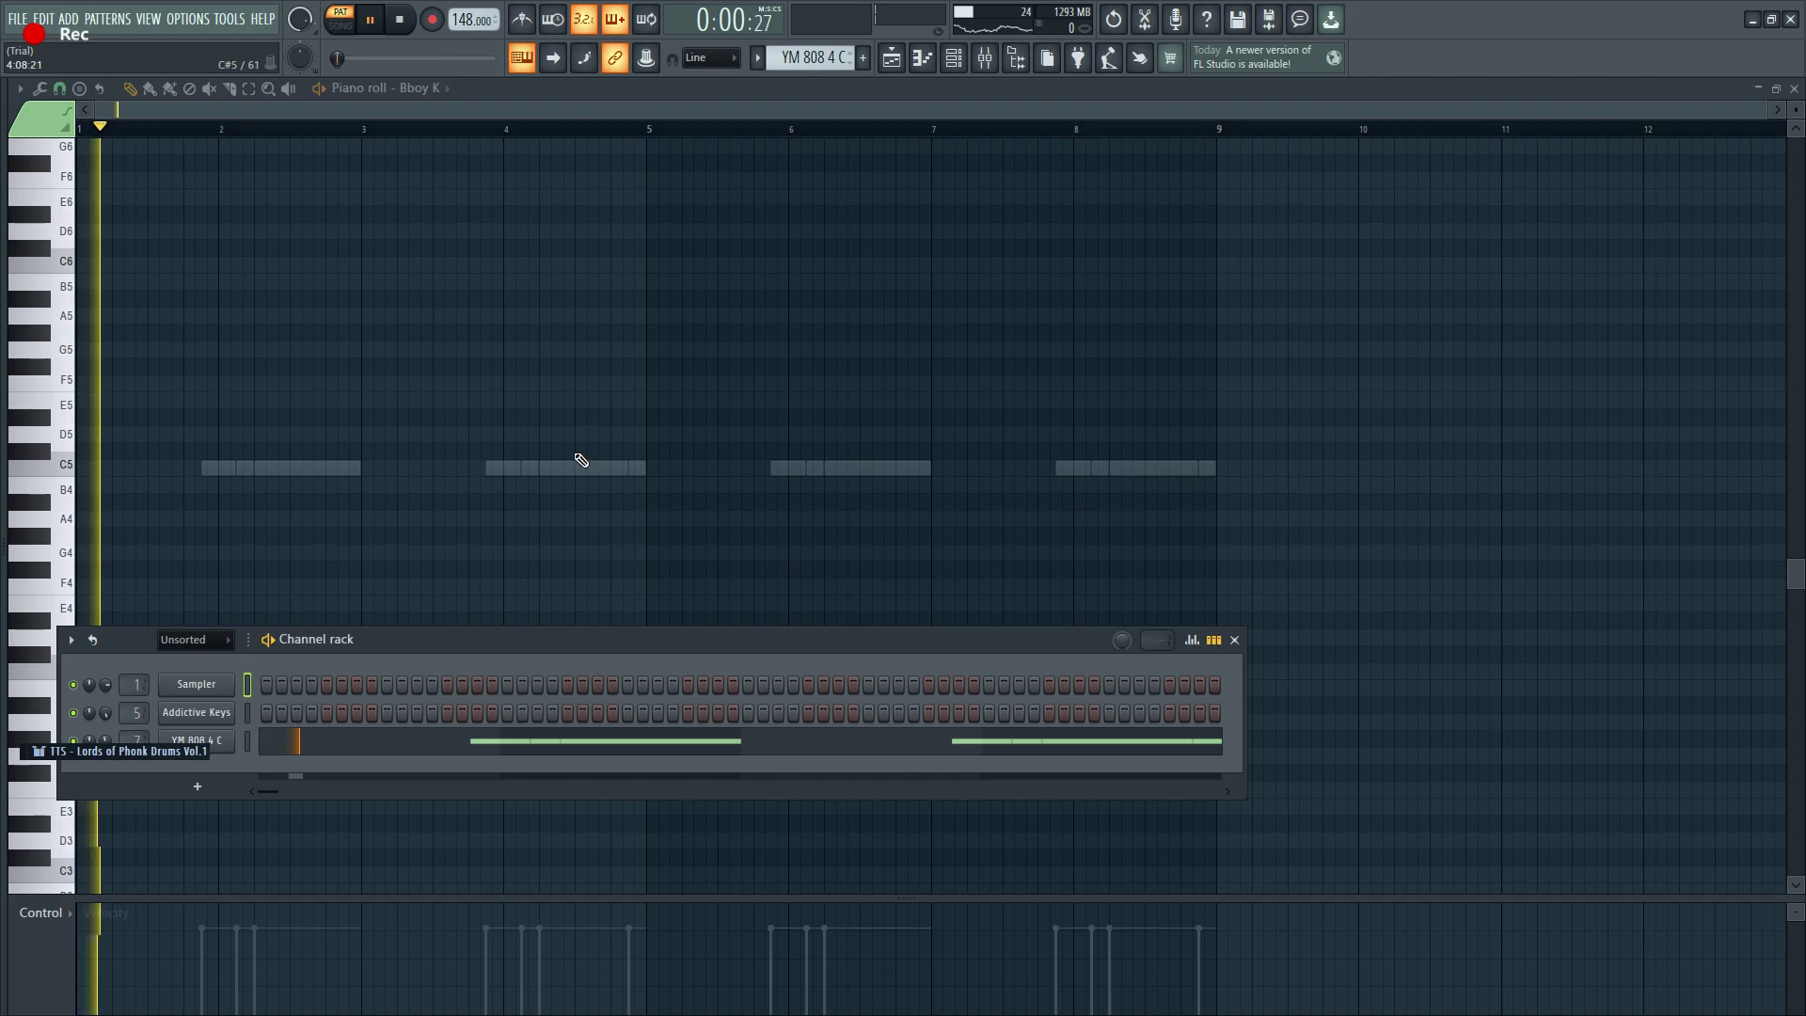
pyautogui.rightClick(574, 466)
pyautogui.rightClick(575, 466)
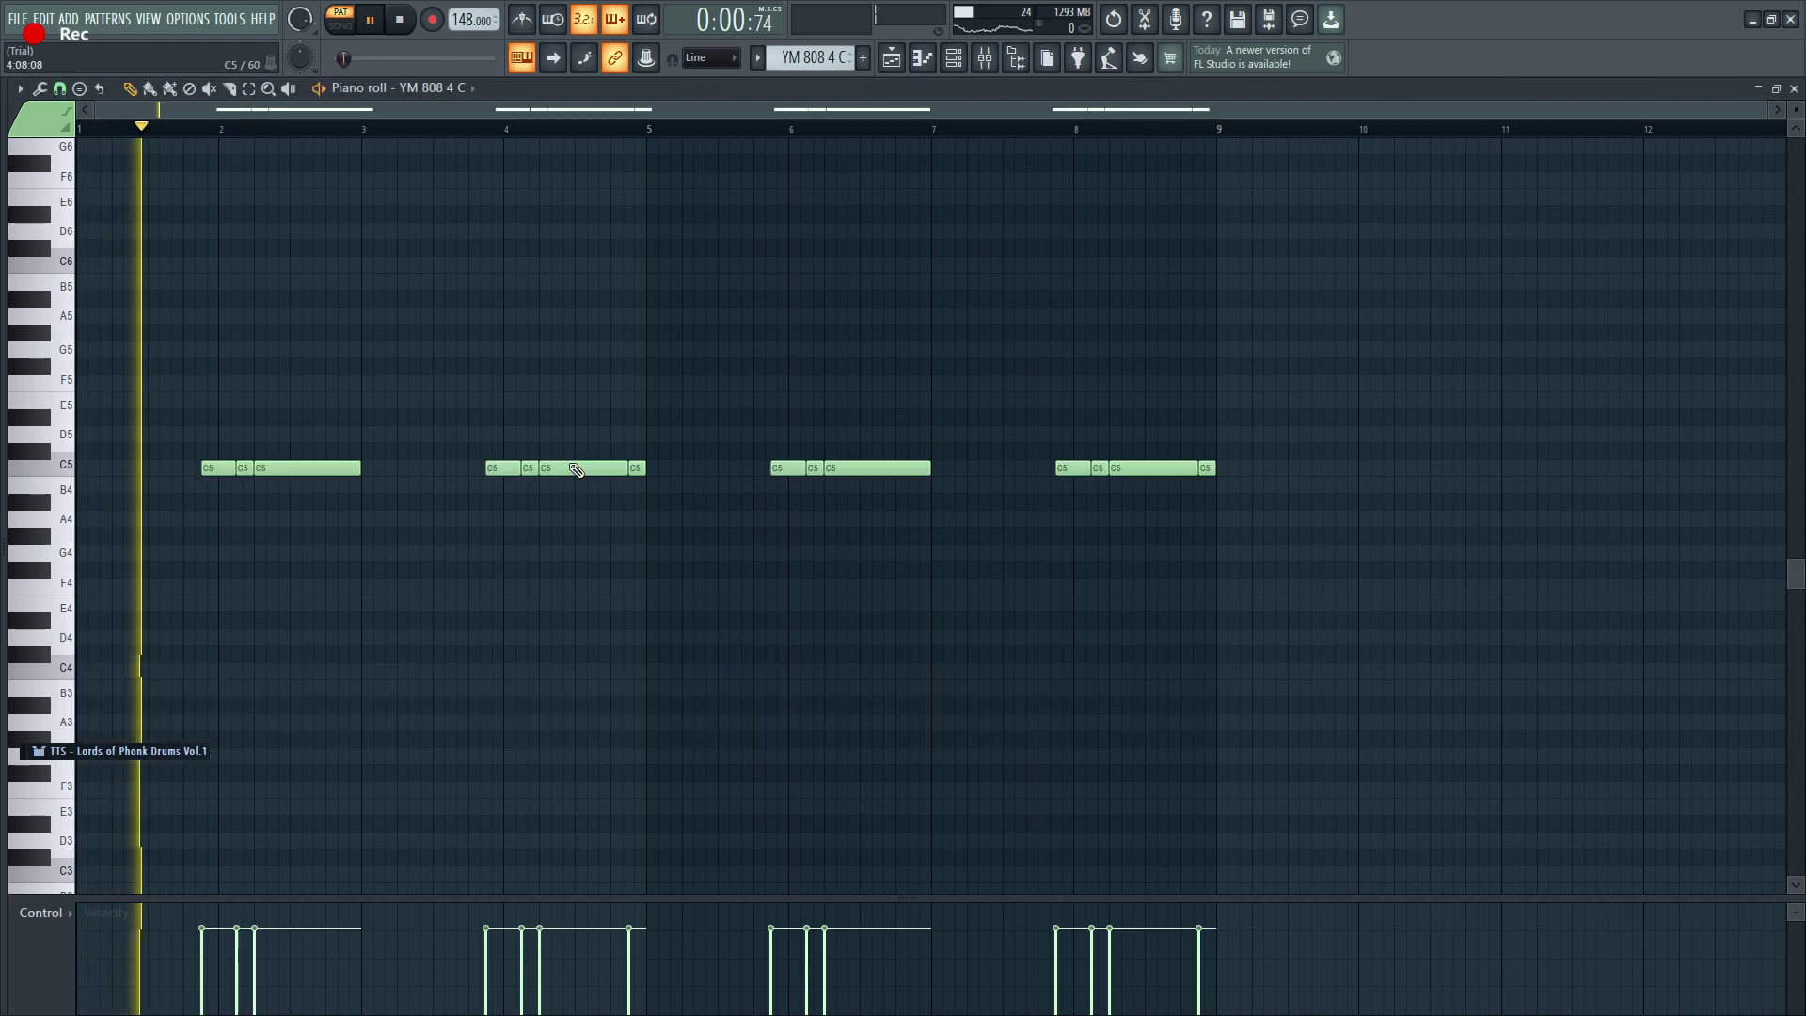
pyautogui.click(950, 60)
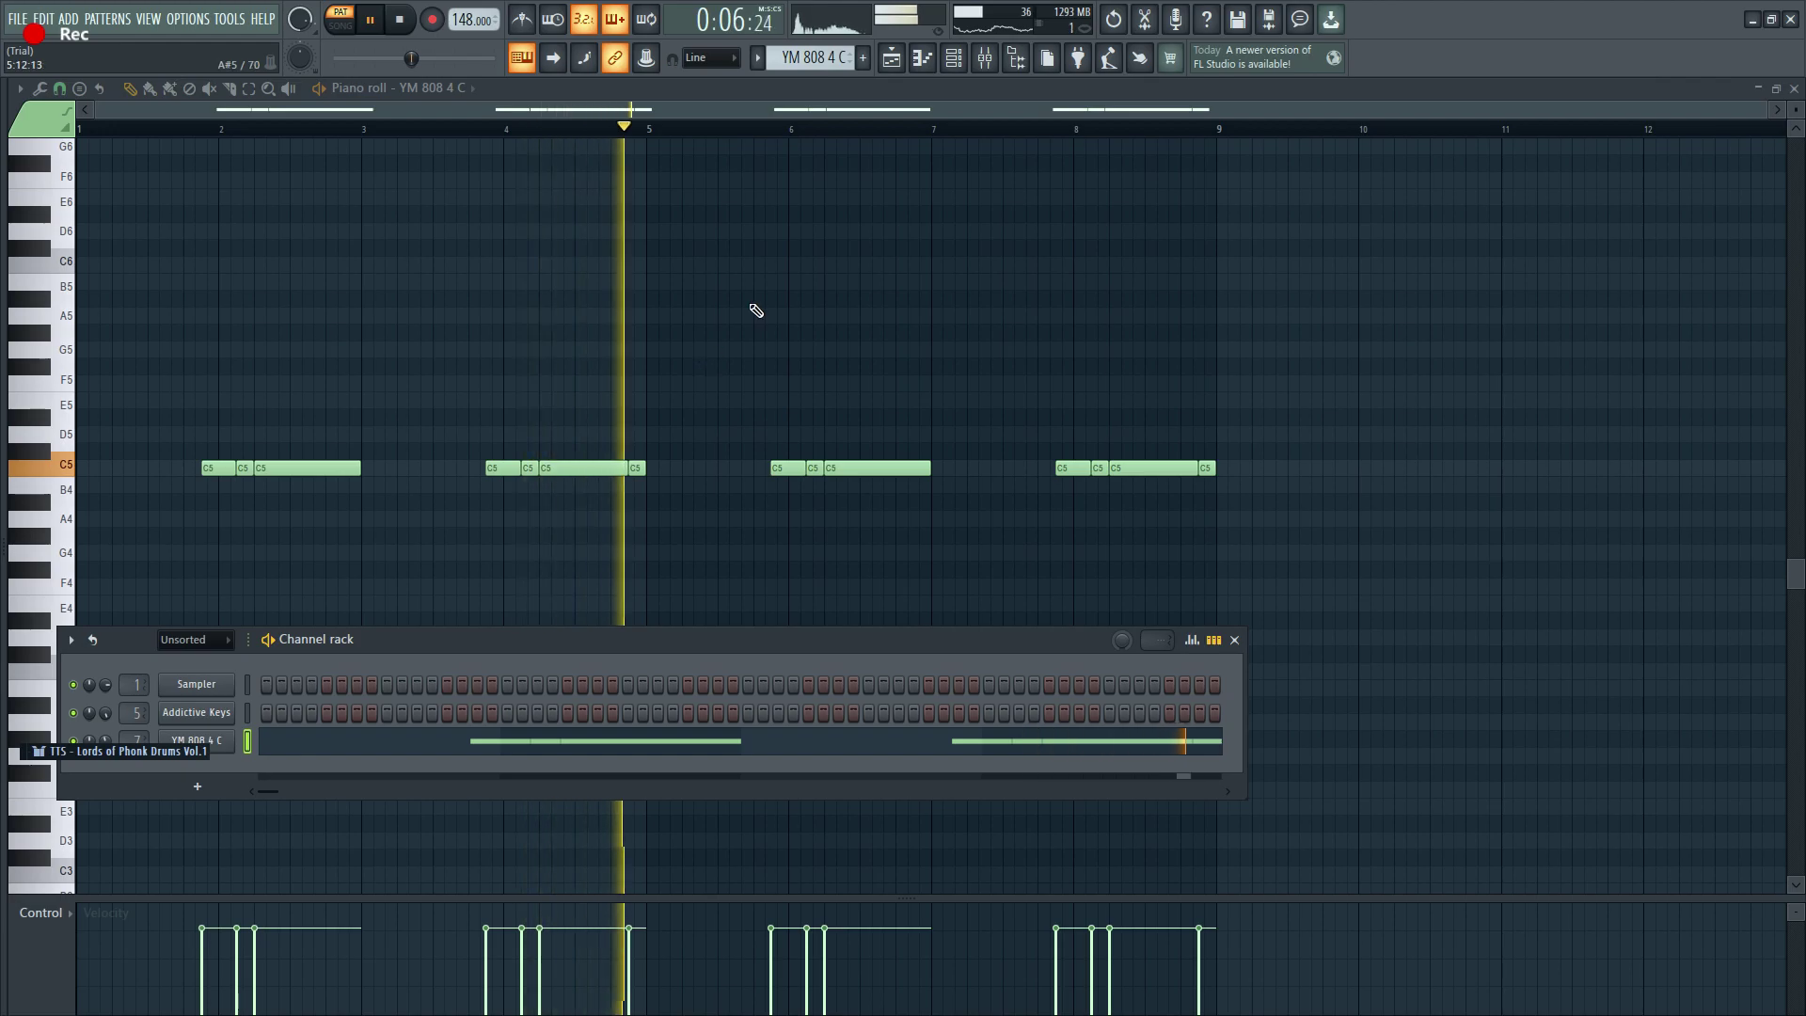
# Step: Disable the master track's effect slots in the mixer and listen to the YM 808 4 C pattern without them
pyautogui.press('space')
pyautogui.click(983, 61)
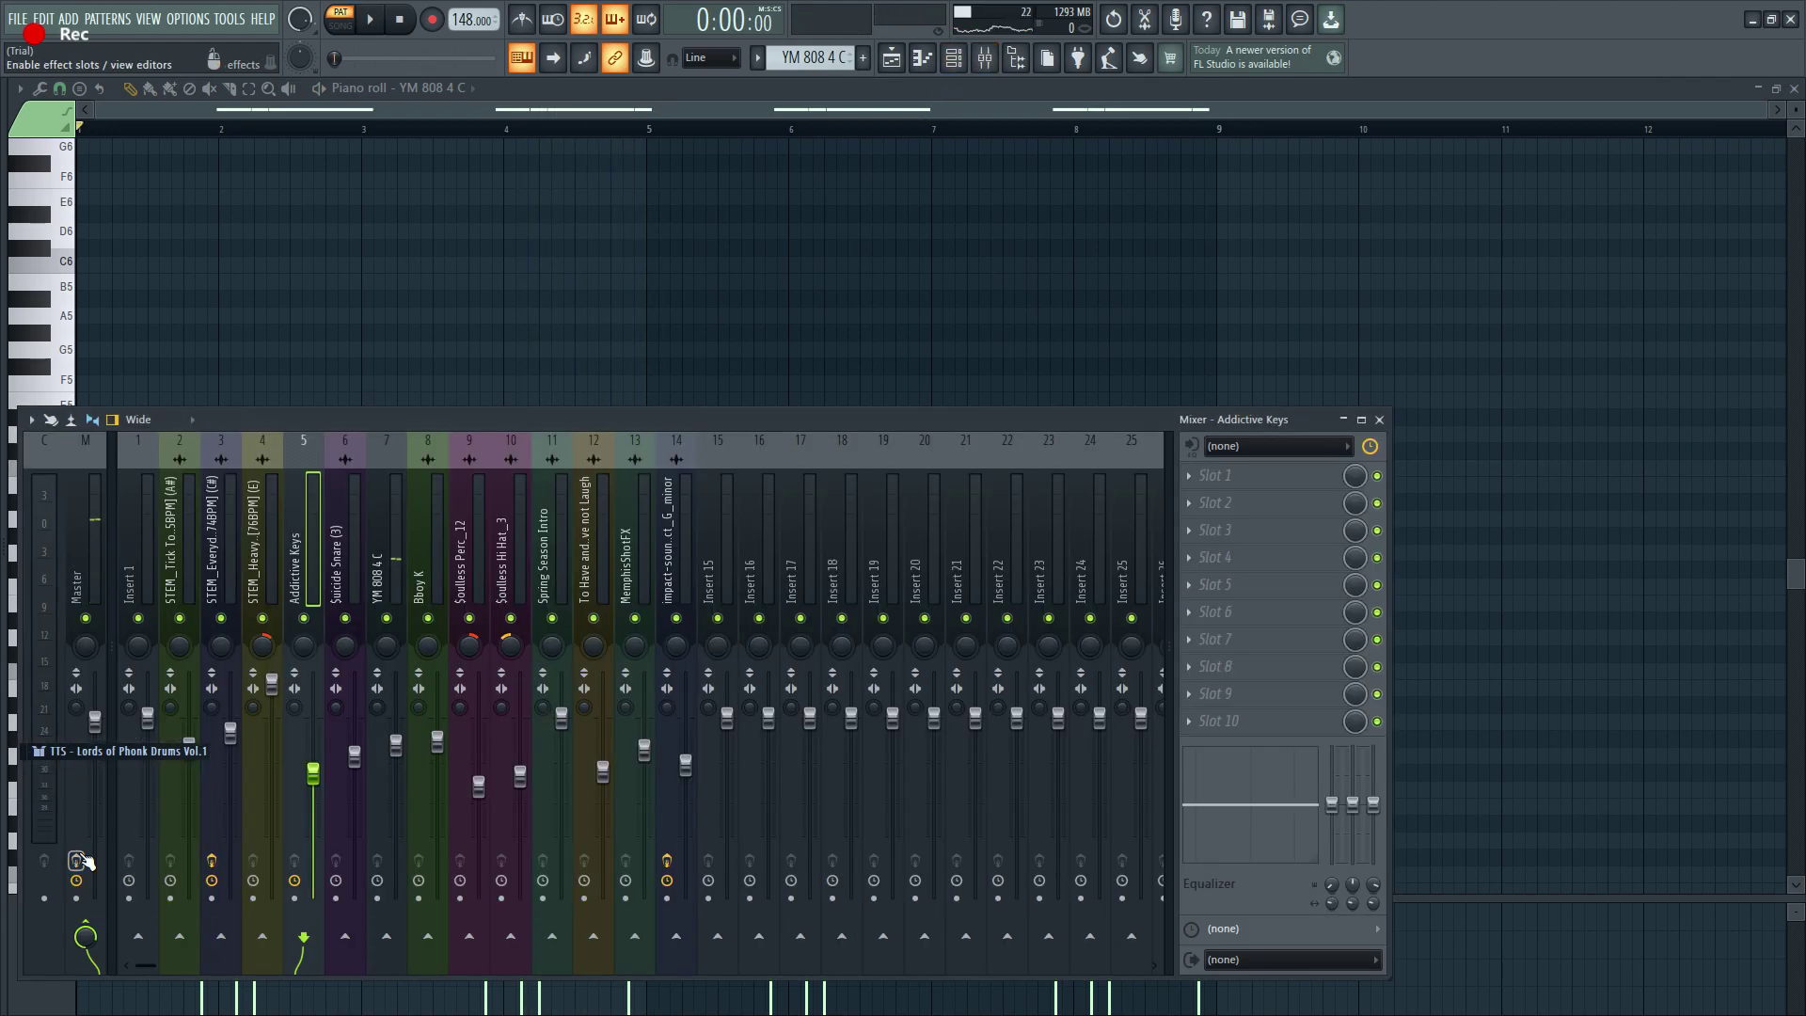
pyautogui.press('F9')
pyautogui.press('space')
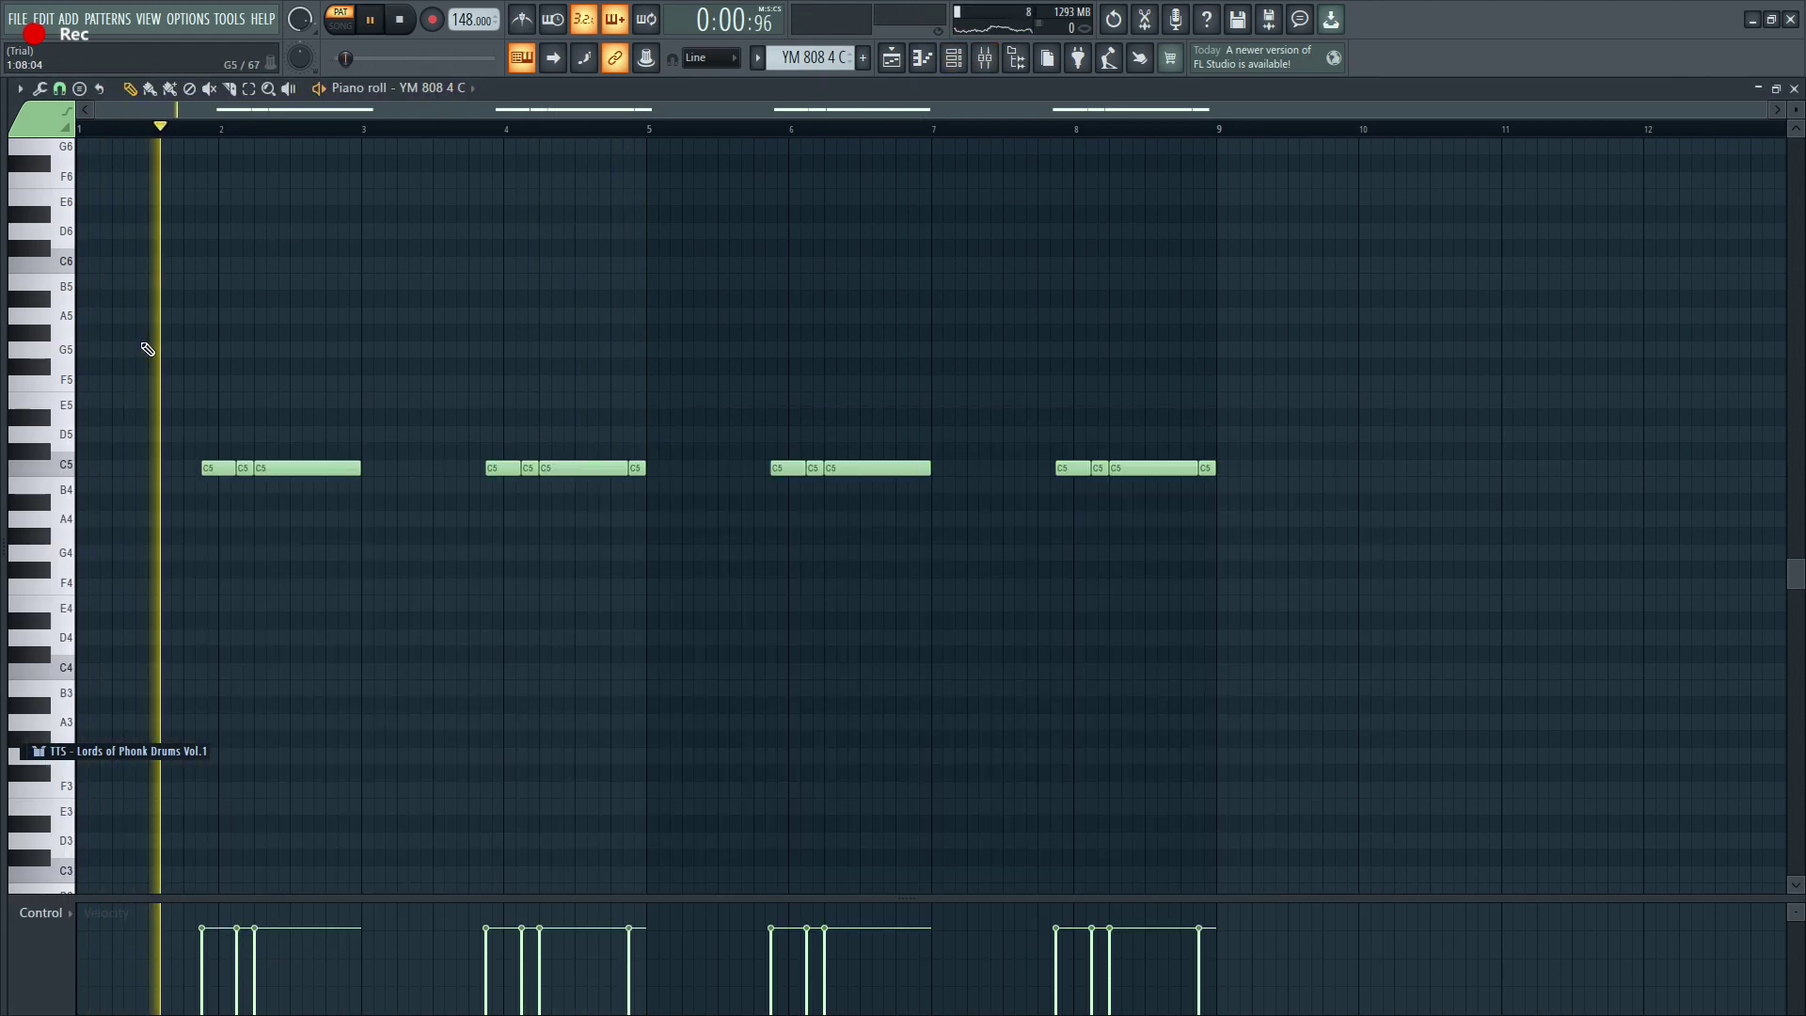
pyautogui.scroll(1, 147, 350)
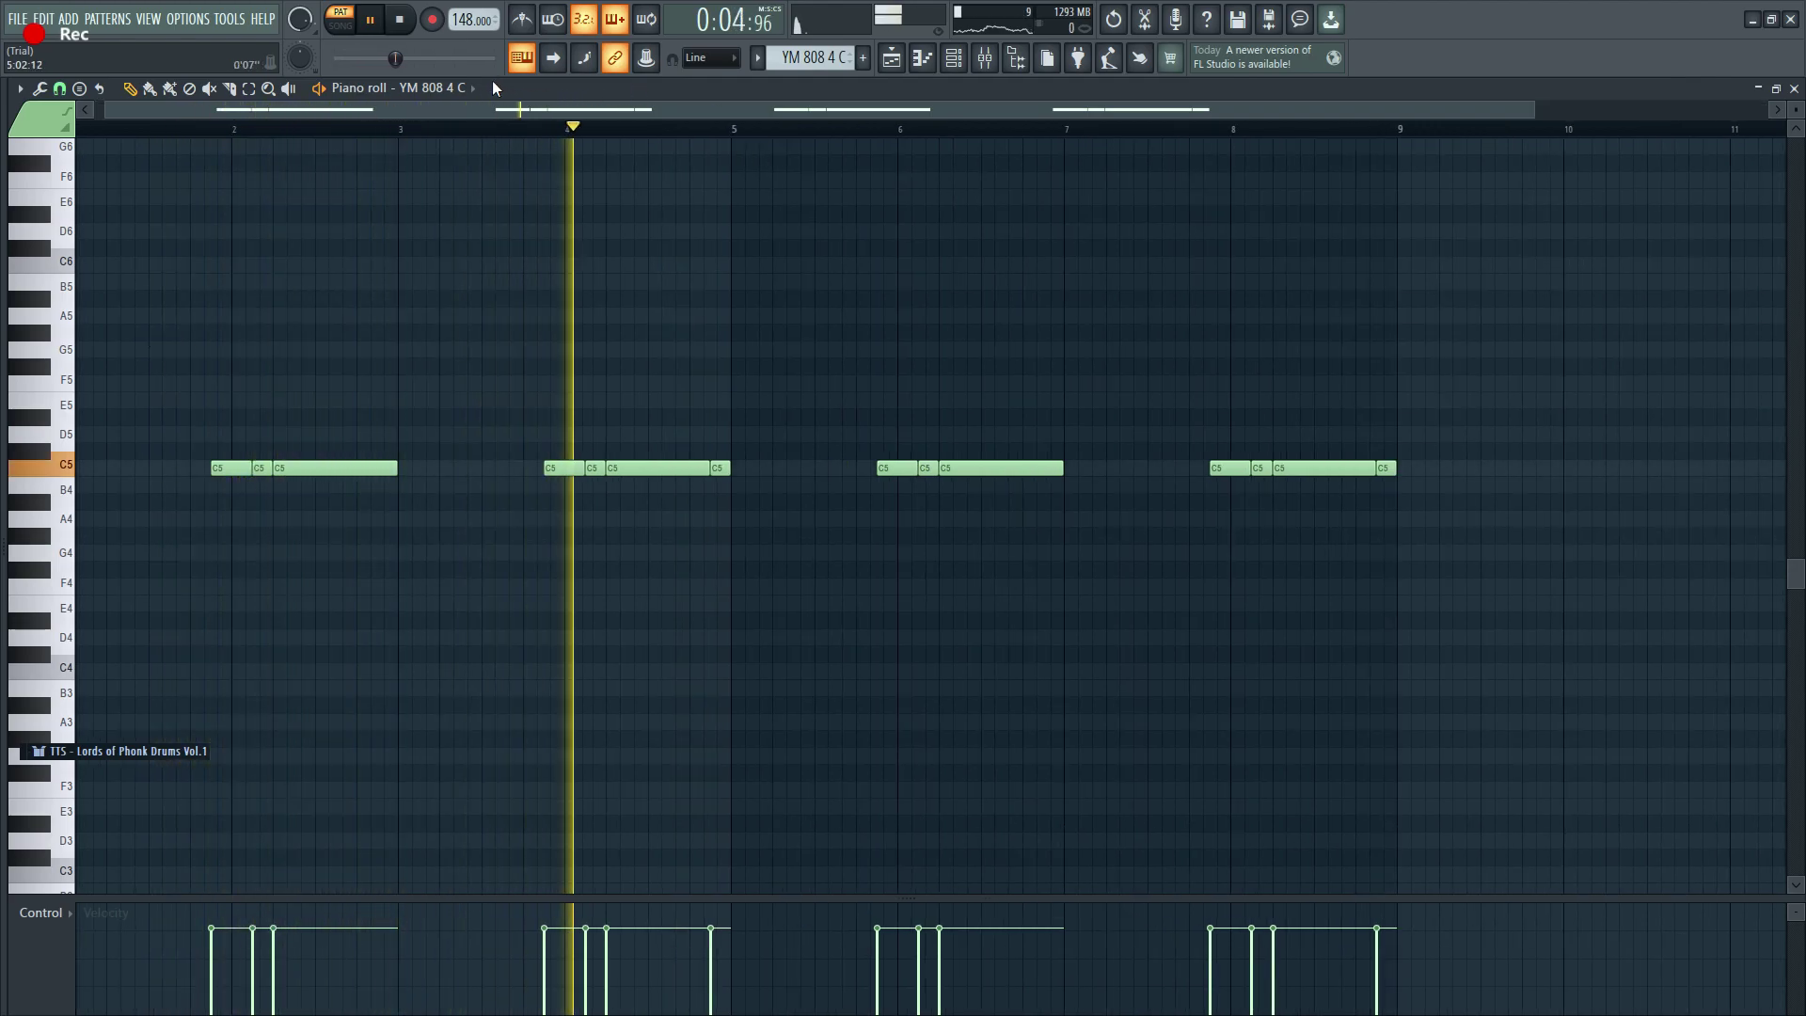
pyautogui.press('space')
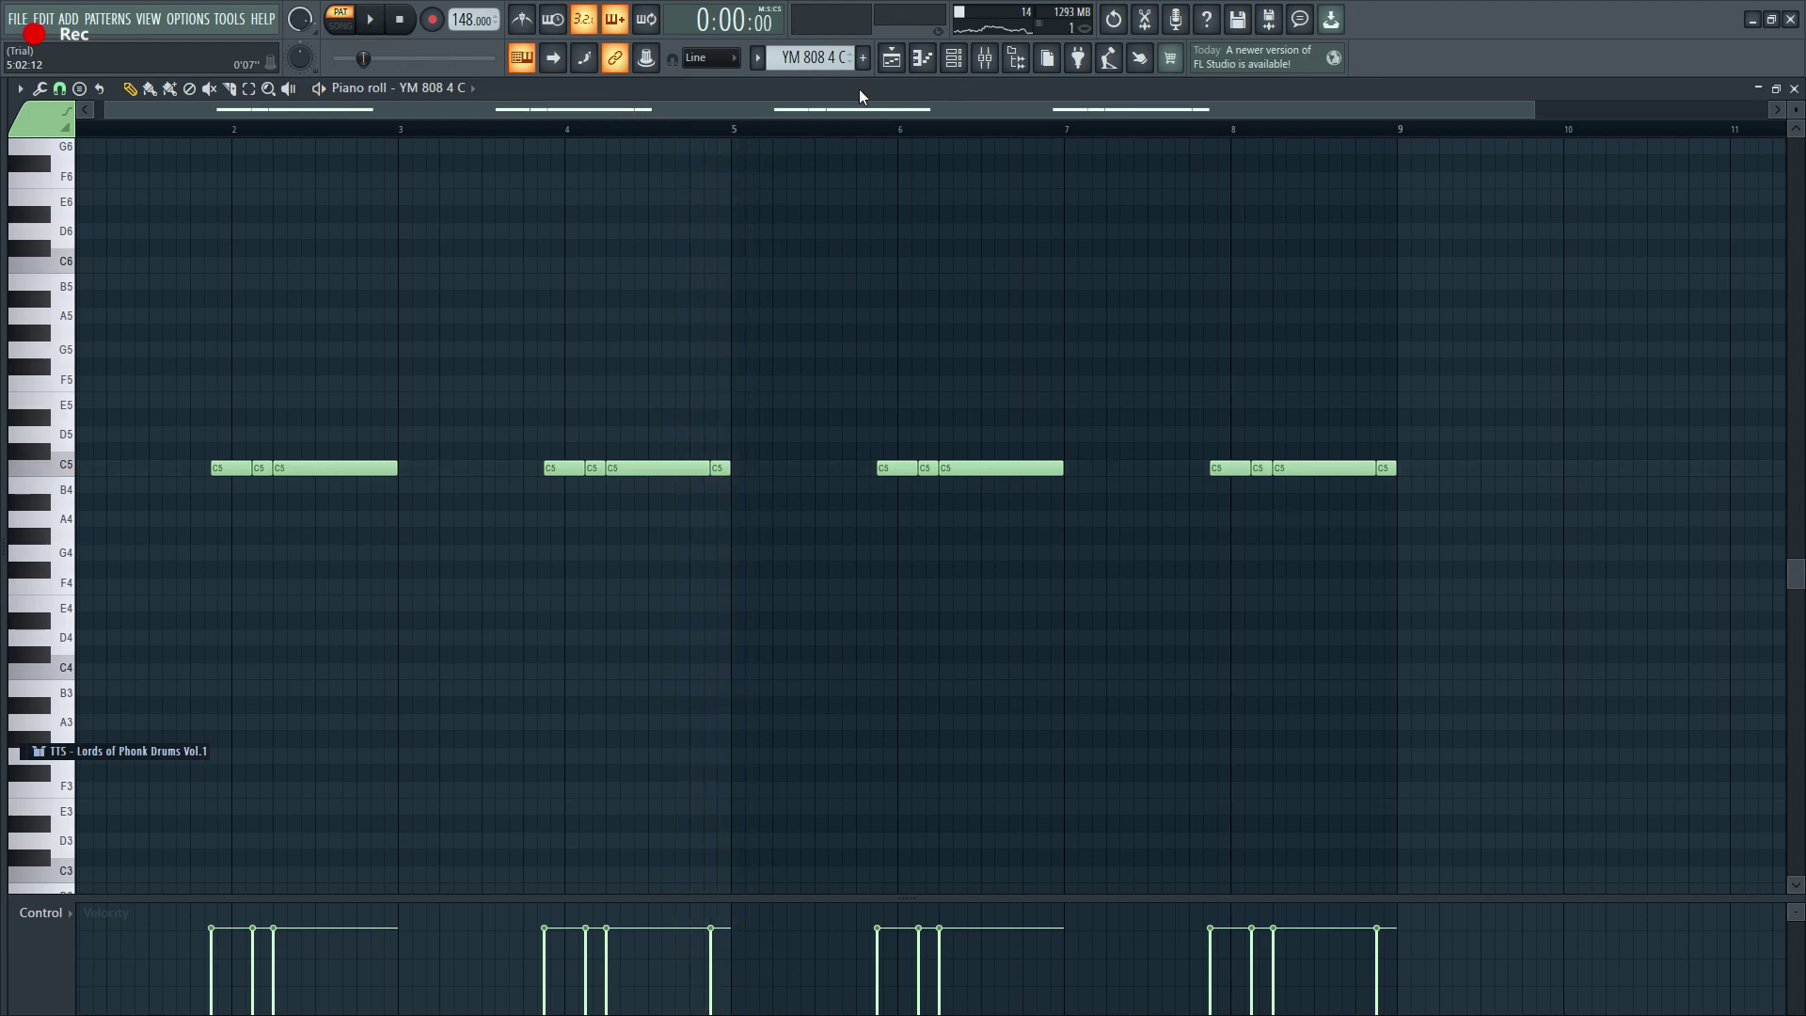
# Step: Switch to the YM 808 4 C #2 pattern and play it with its notes shown in the piano roll
pyautogui.moveTo(799, 60); pyautogui.dragTo(800, 51)
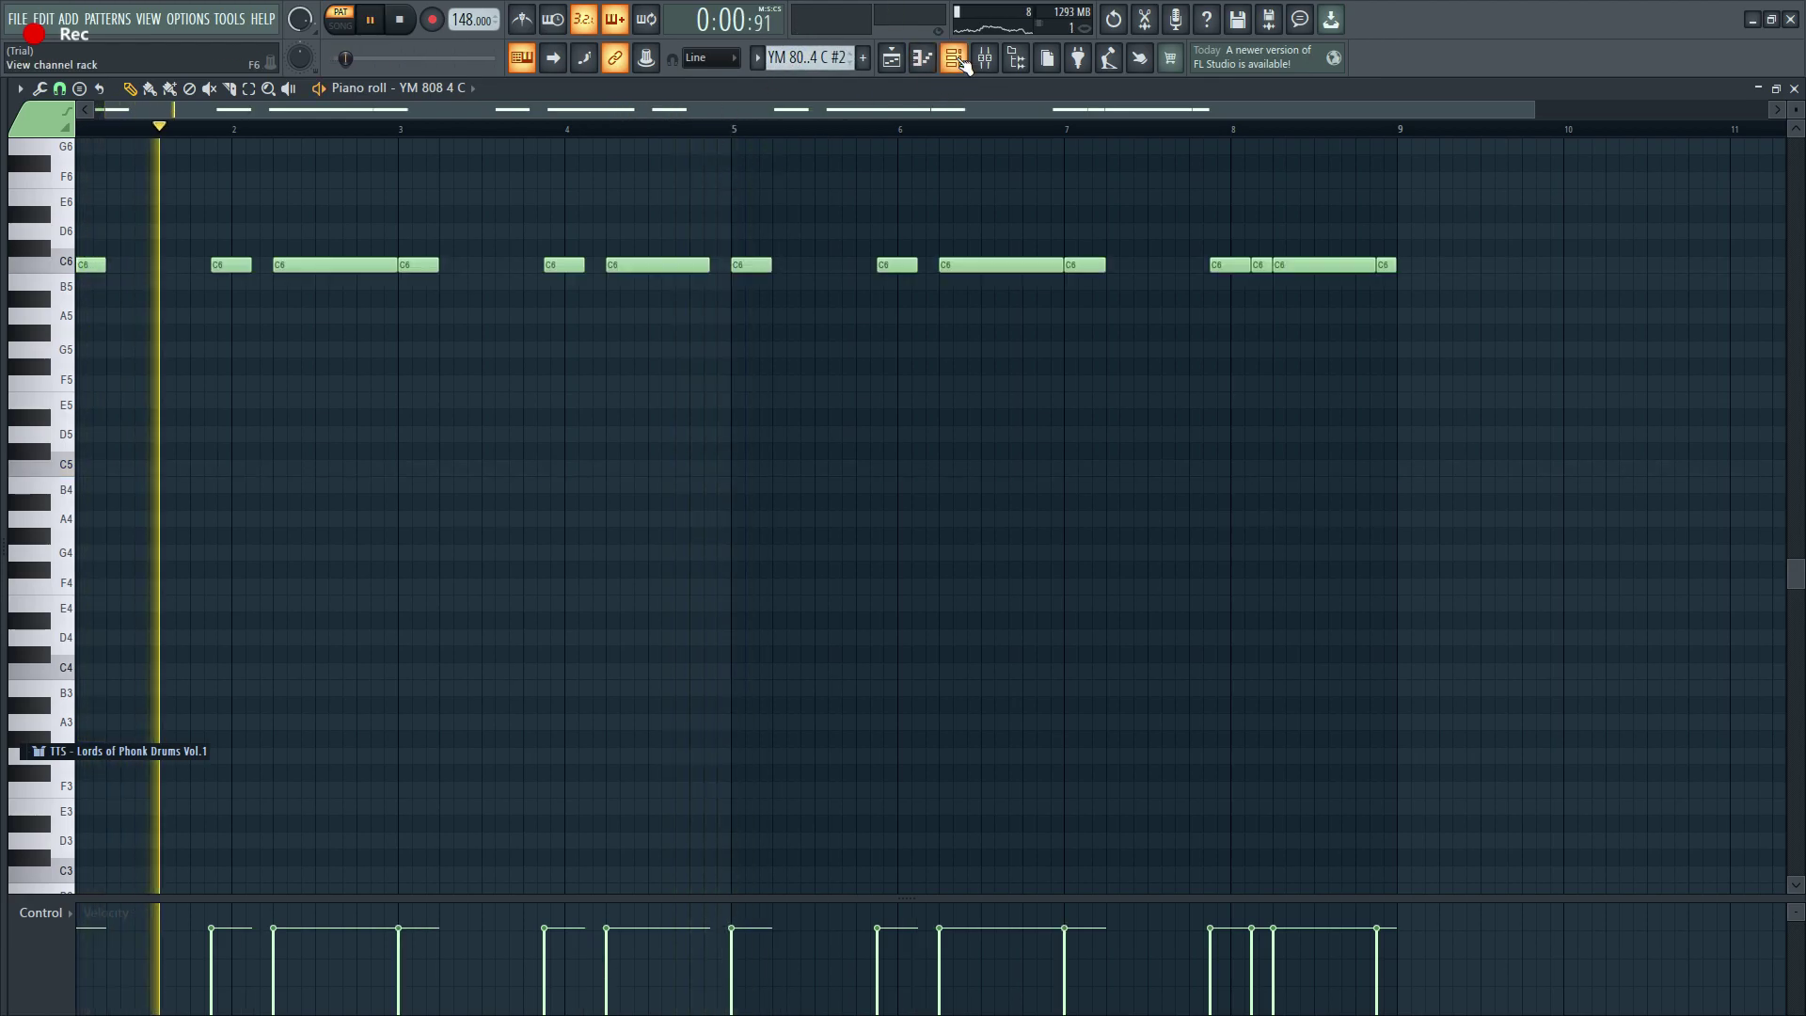
pyautogui.press('F9')
pyautogui.press('space')
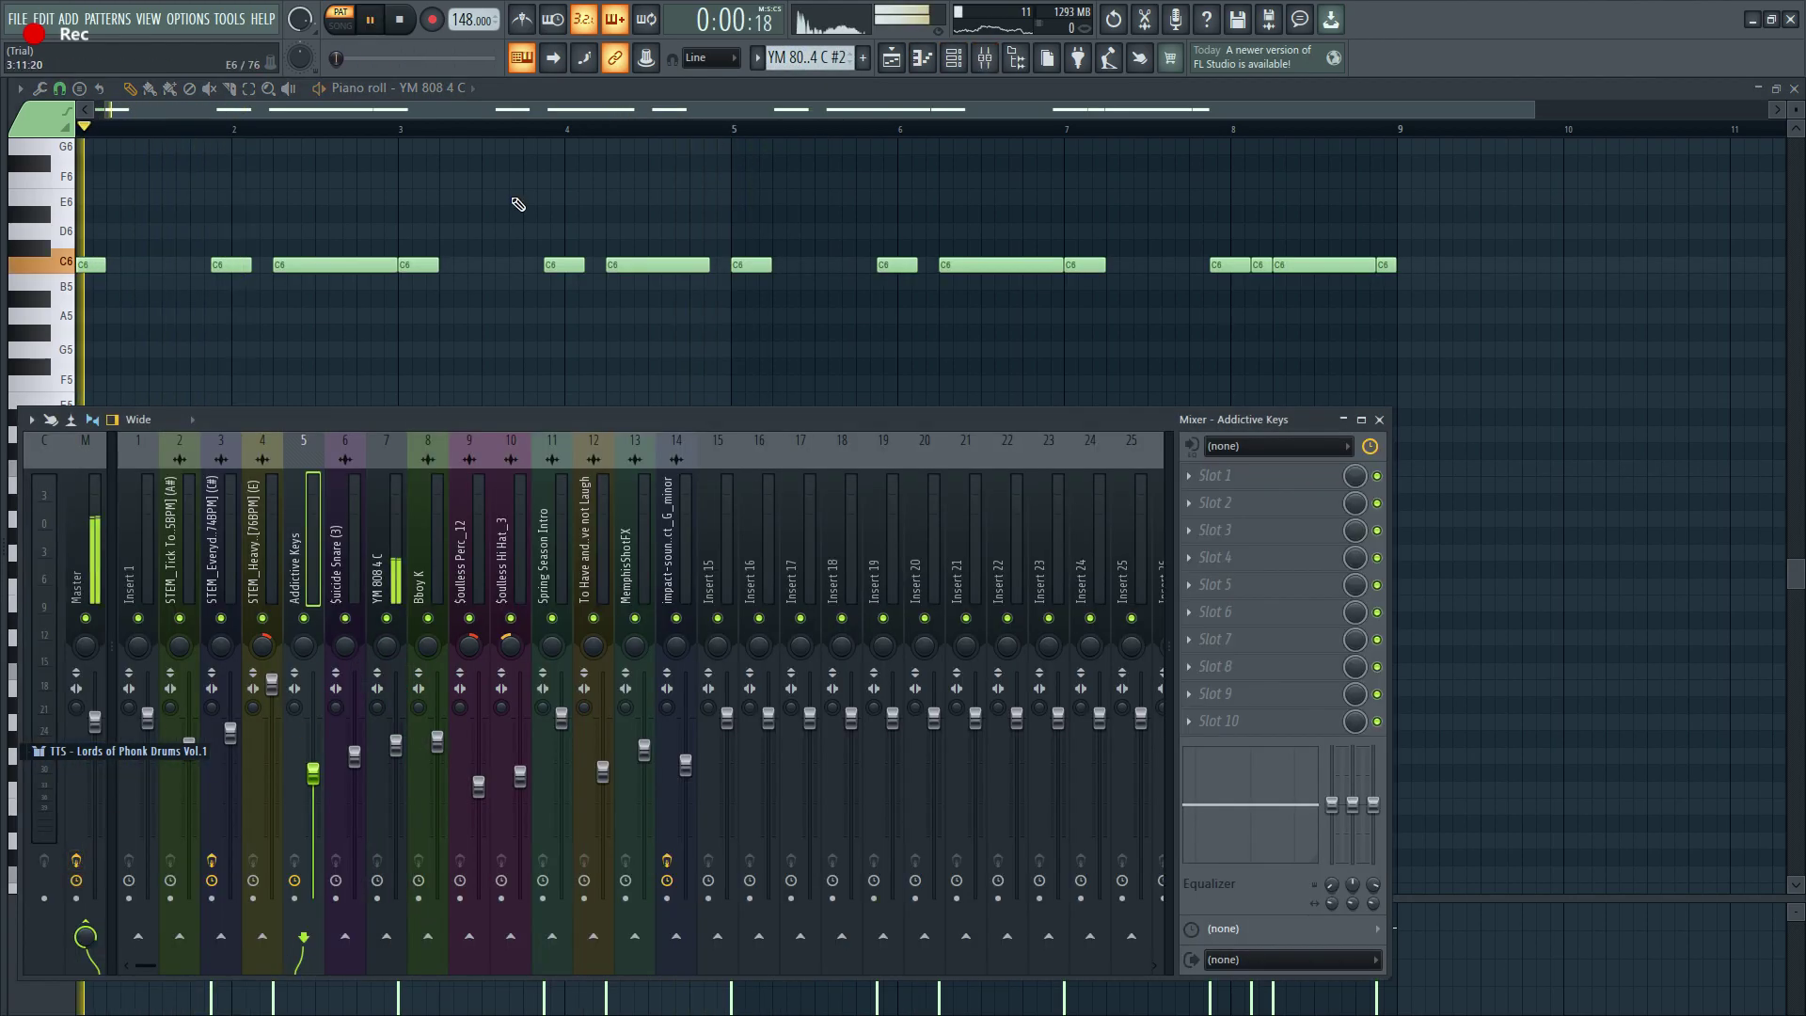
pyautogui.press('F9')
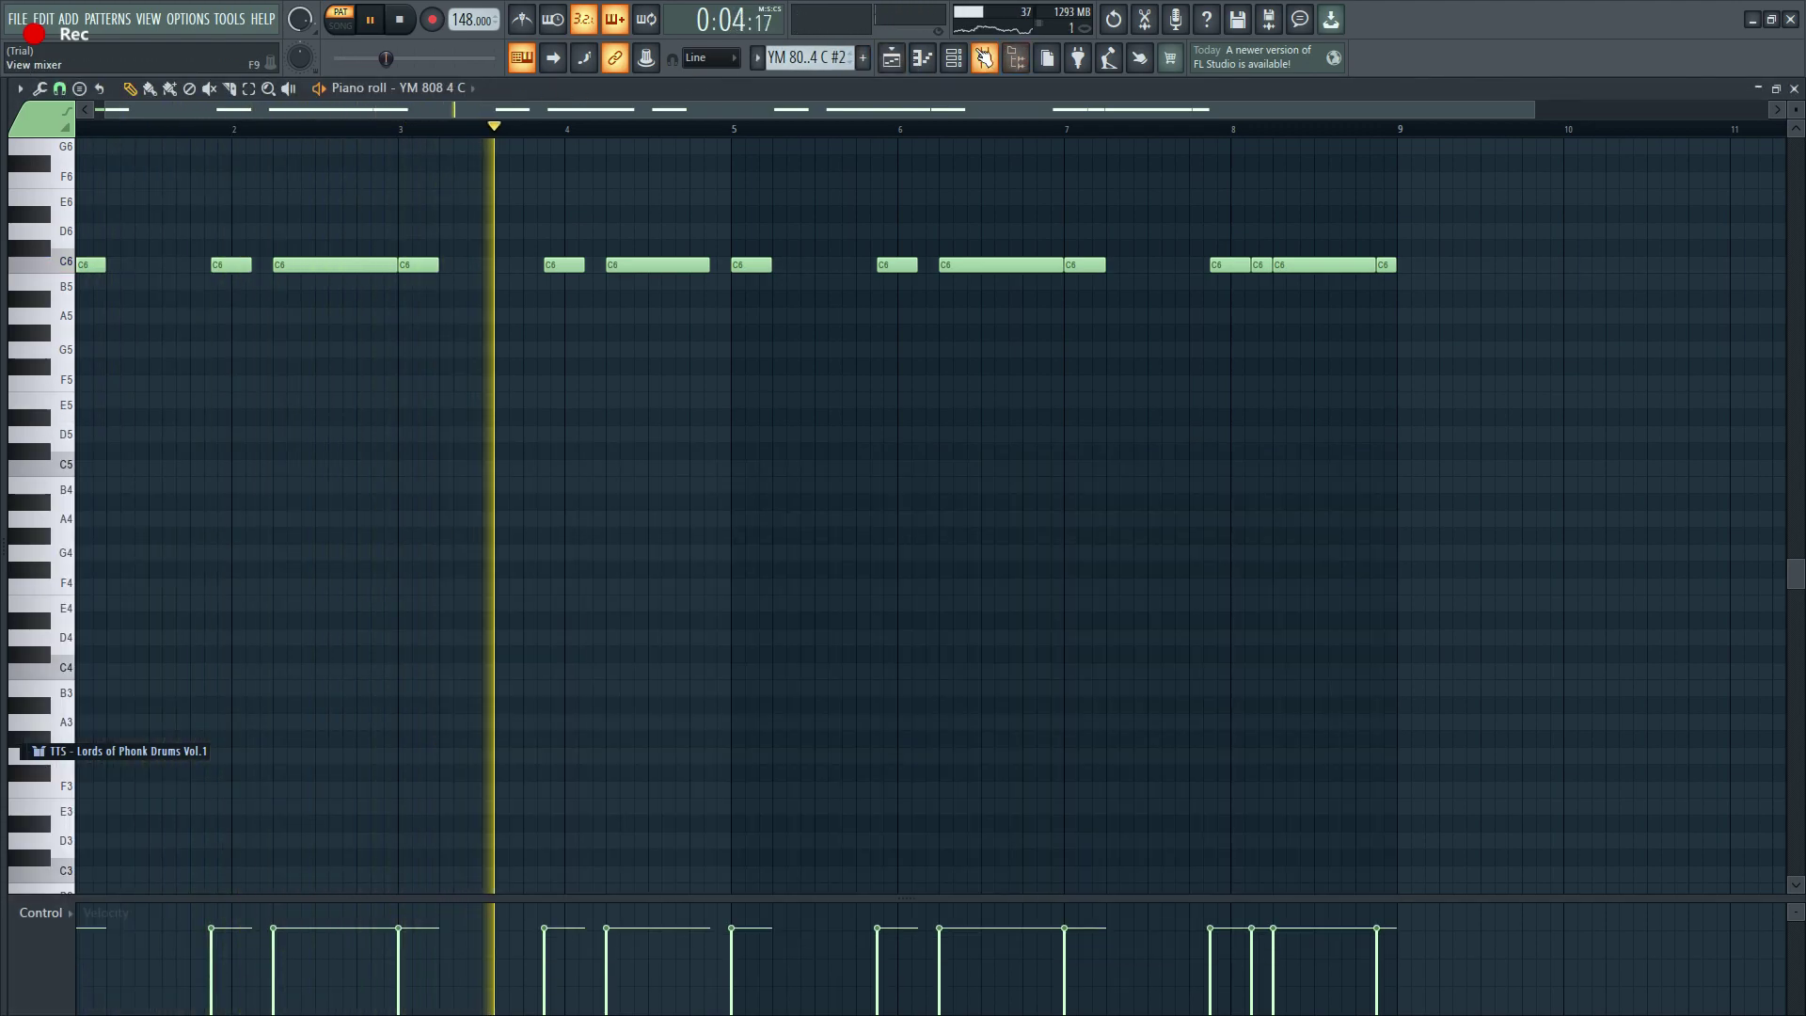
# Step: Show the master track's effects in the mixer and listen to the YM 808 4 C #2 pattern with its effect slots off and on
pyautogui.click(984, 57)
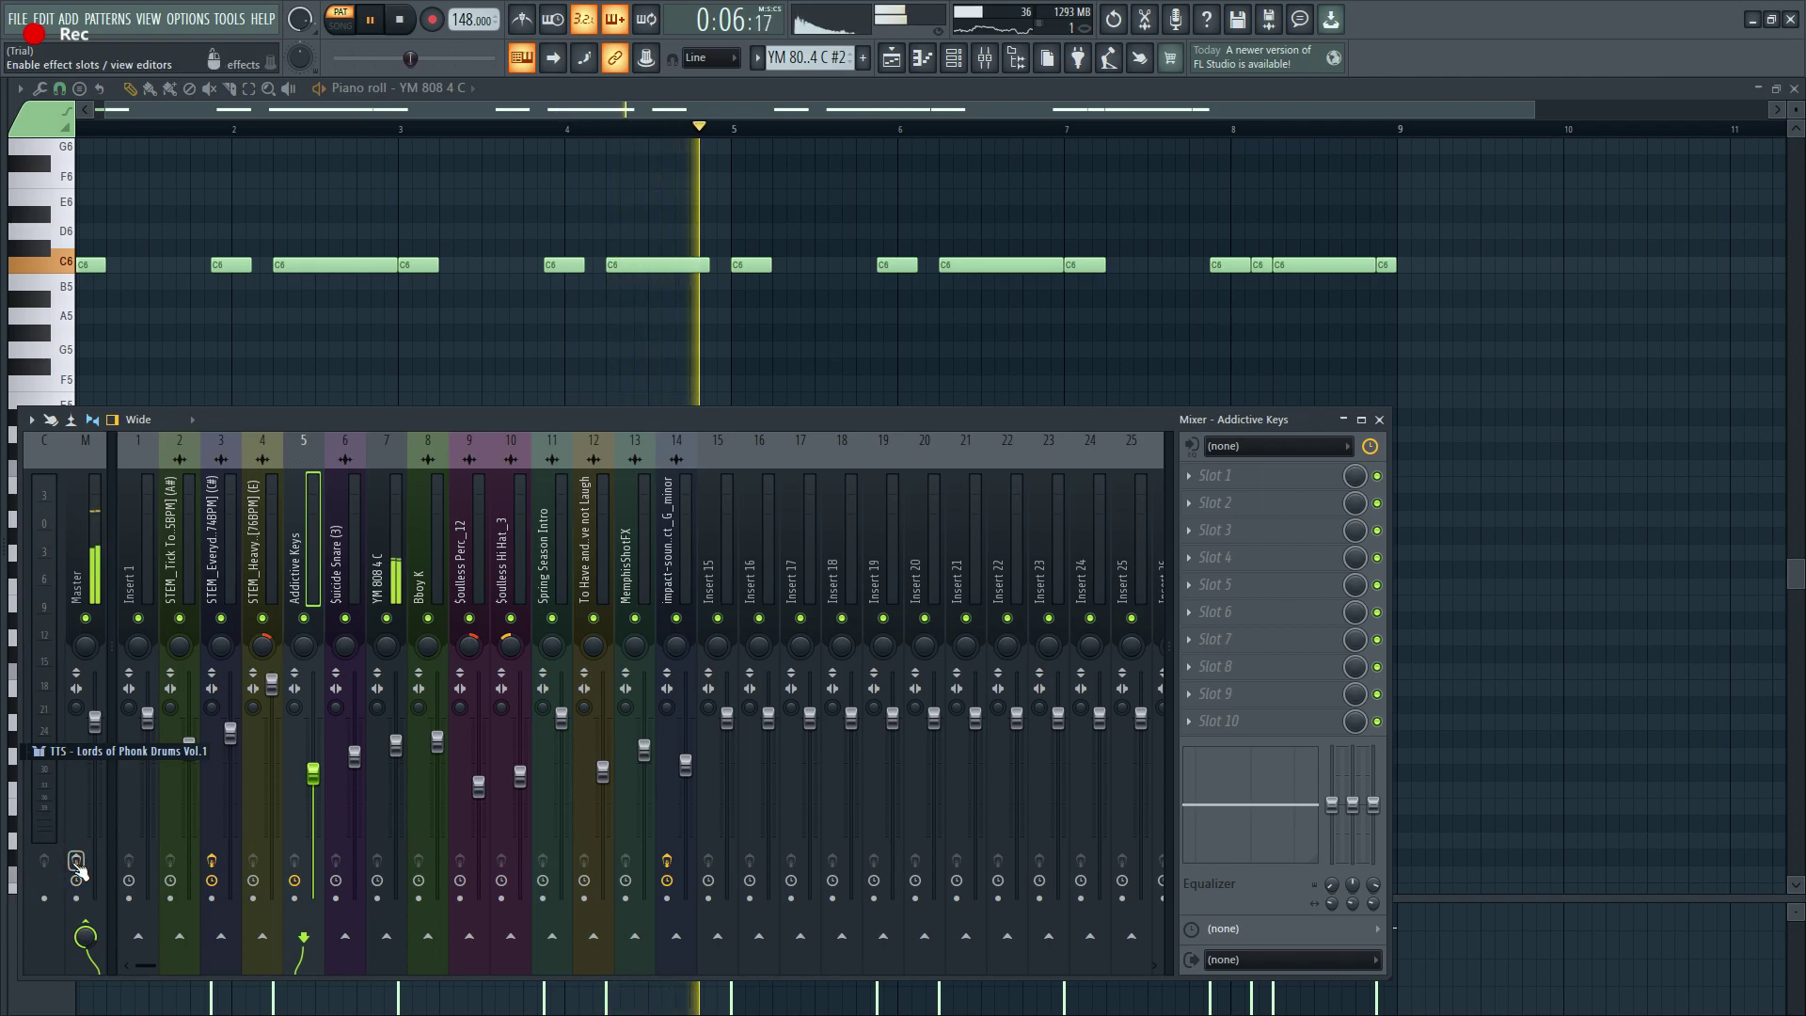
pyautogui.click(88, 517)
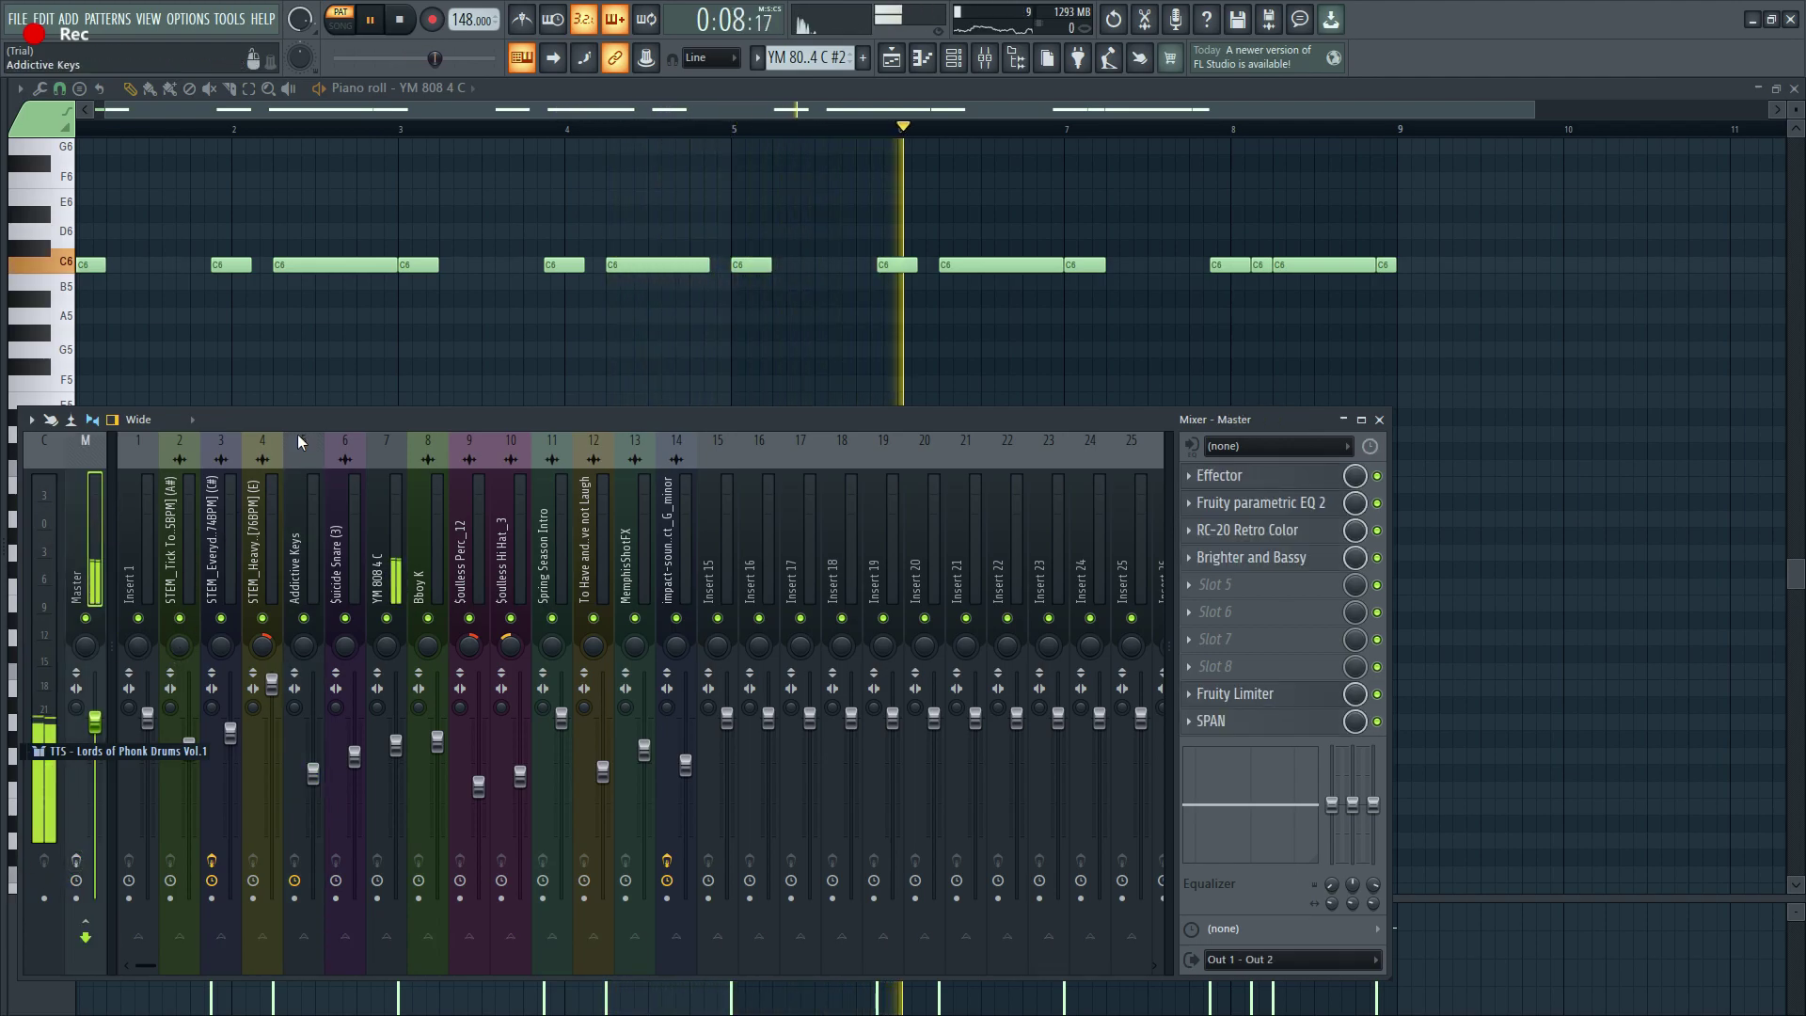
pyautogui.moveTo(316, 419); pyautogui.dragTo(378, 421)
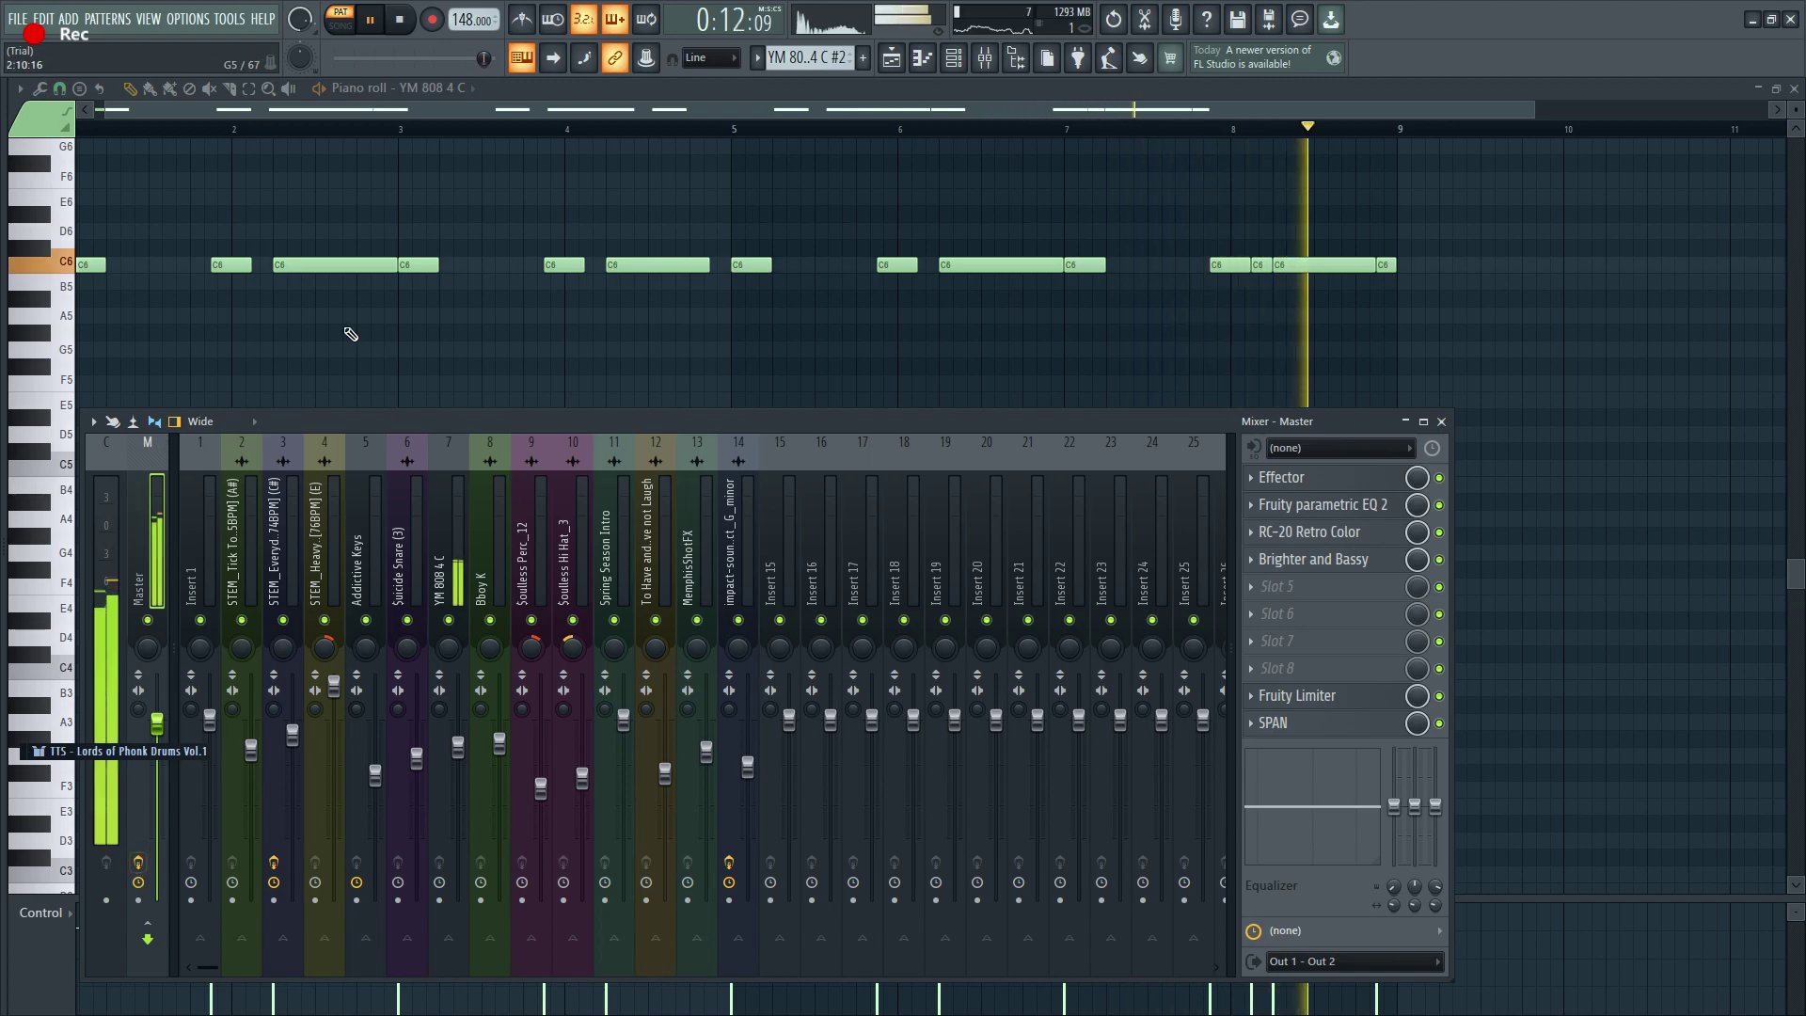
pyautogui.click(402, 105)
# Step: Switch to the $oulless Perc_12 pattern and play it with its notes shown in the piano roll
pyautogui.moveTo(807, 57); pyautogui.dragTo(806, 67)
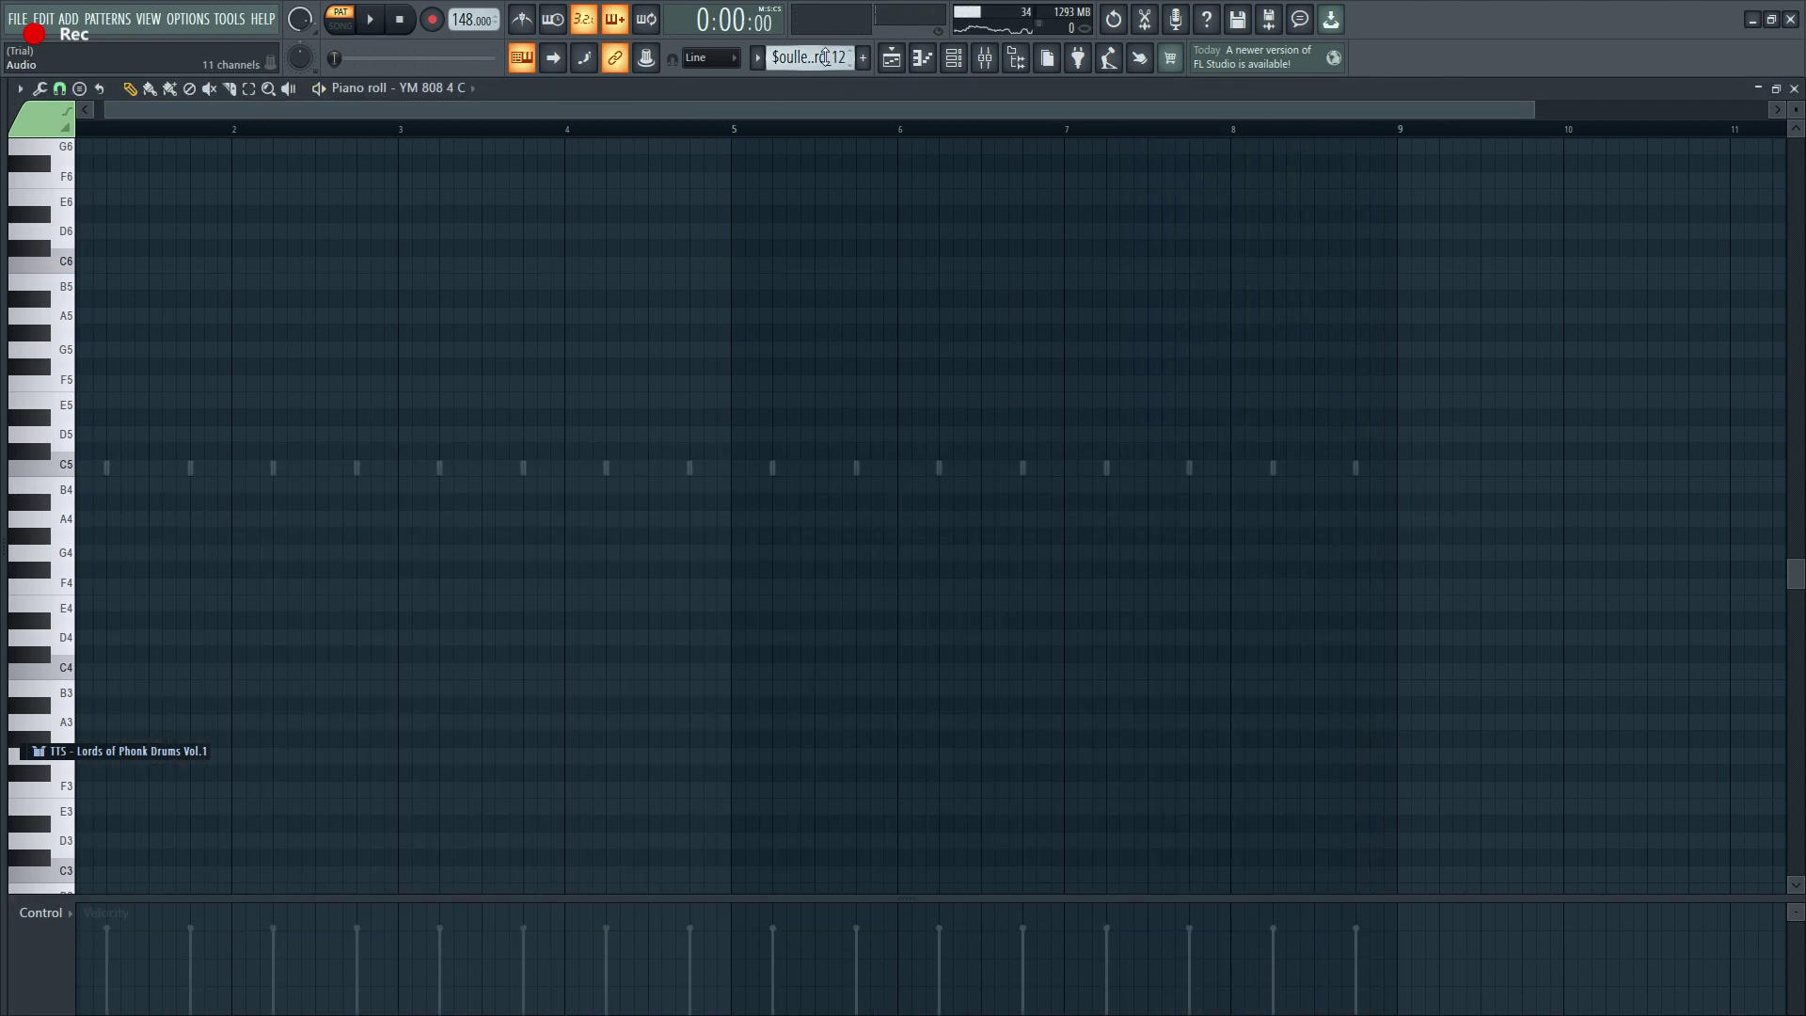
pyautogui.rightClick(607, 473)
pyautogui.rightClick(607, 473)
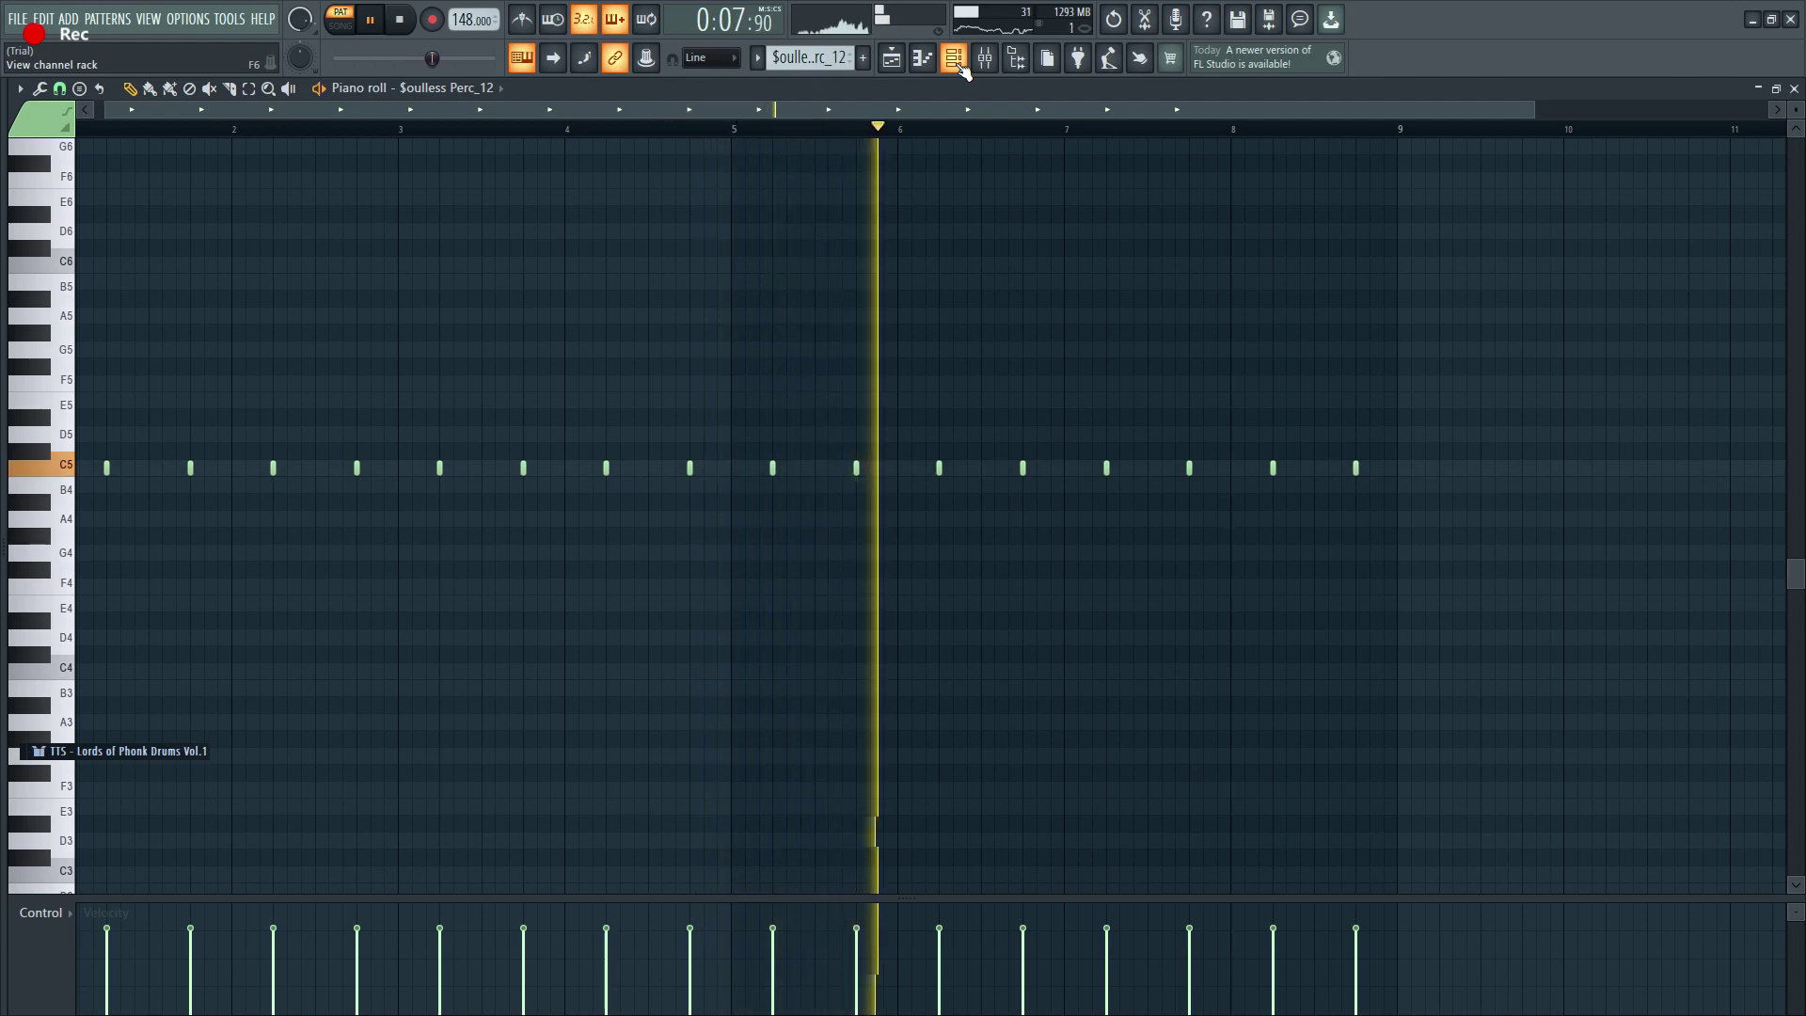
pyautogui.press('space')
# Step: Switch to the $oulless Hi Hat_3 pattern, play it in the piano roll and shrink the velocity lane below its notes
pyautogui.moveTo(810, 58); pyautogui.dragTo(810, 71)
pyautogui.press('space')
pyautogui.rightClick(733, 472)
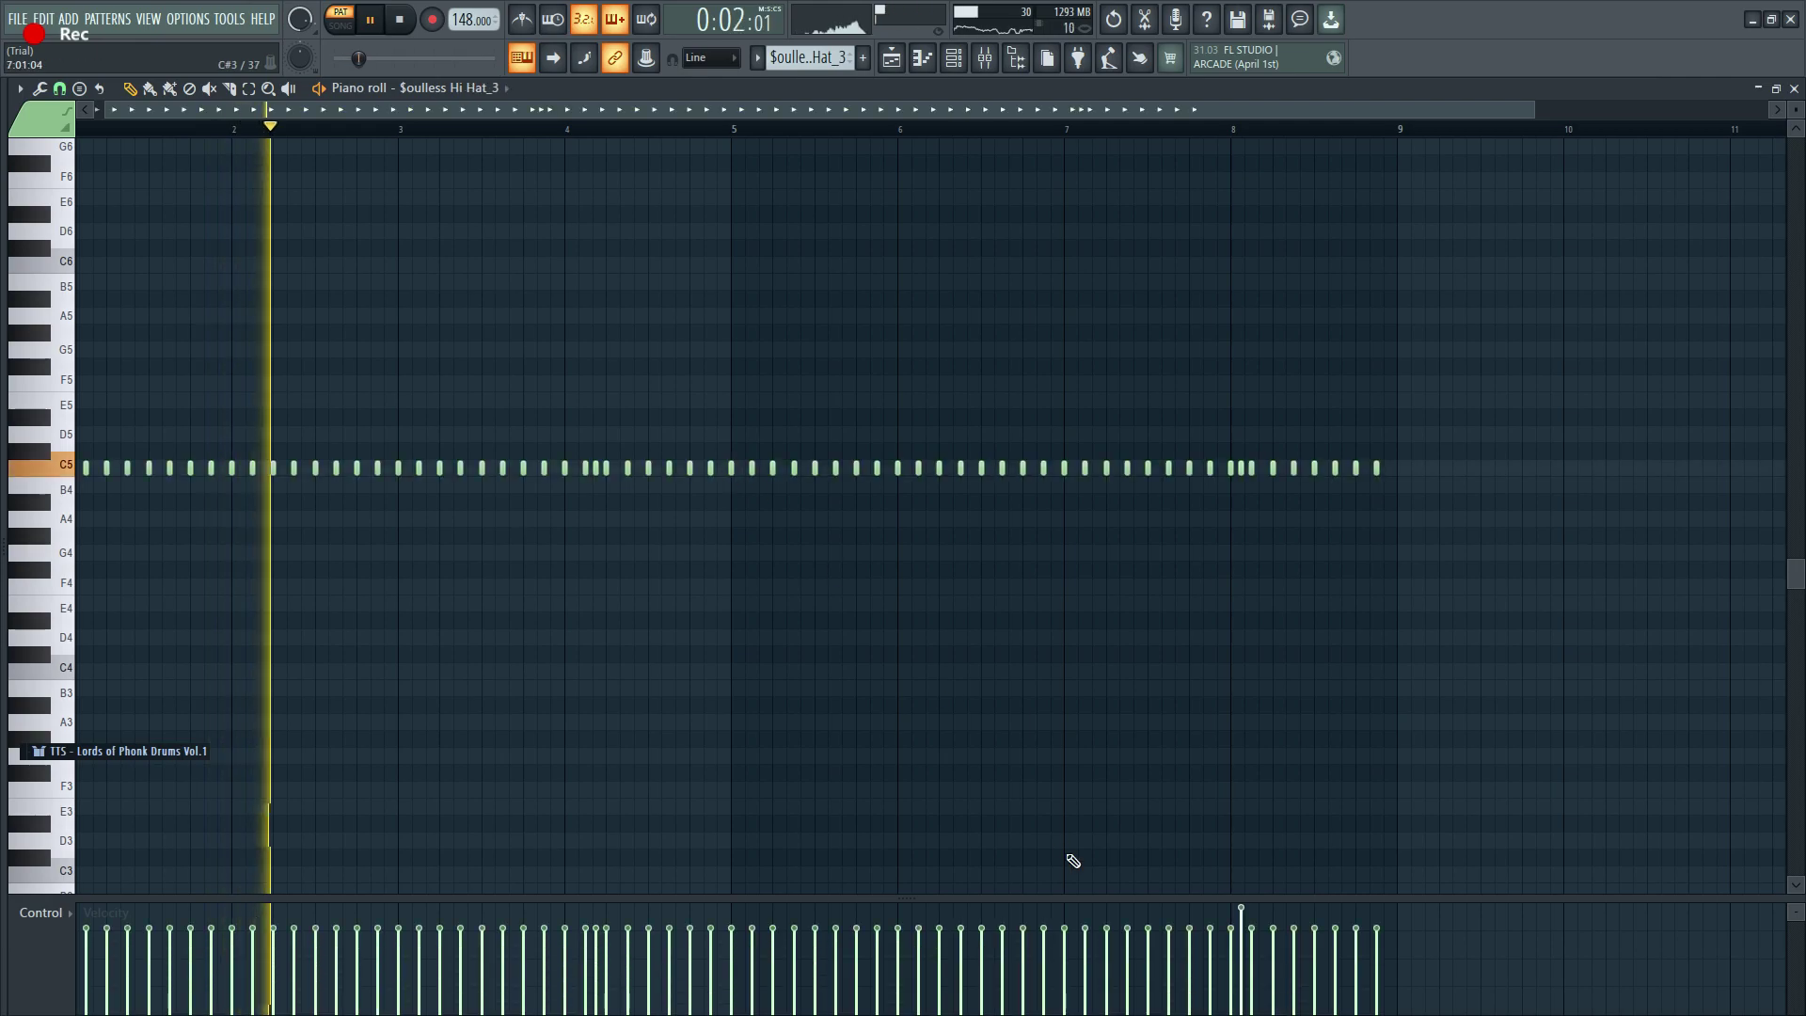
pyautogui.moveTo(1201, 898); pyautogui.dragTo(1176, 961)
pyautogui.press('space')
pyautogui.scroll(-1, 809, 57)
pyautogui.scroll(1, 808, 57)
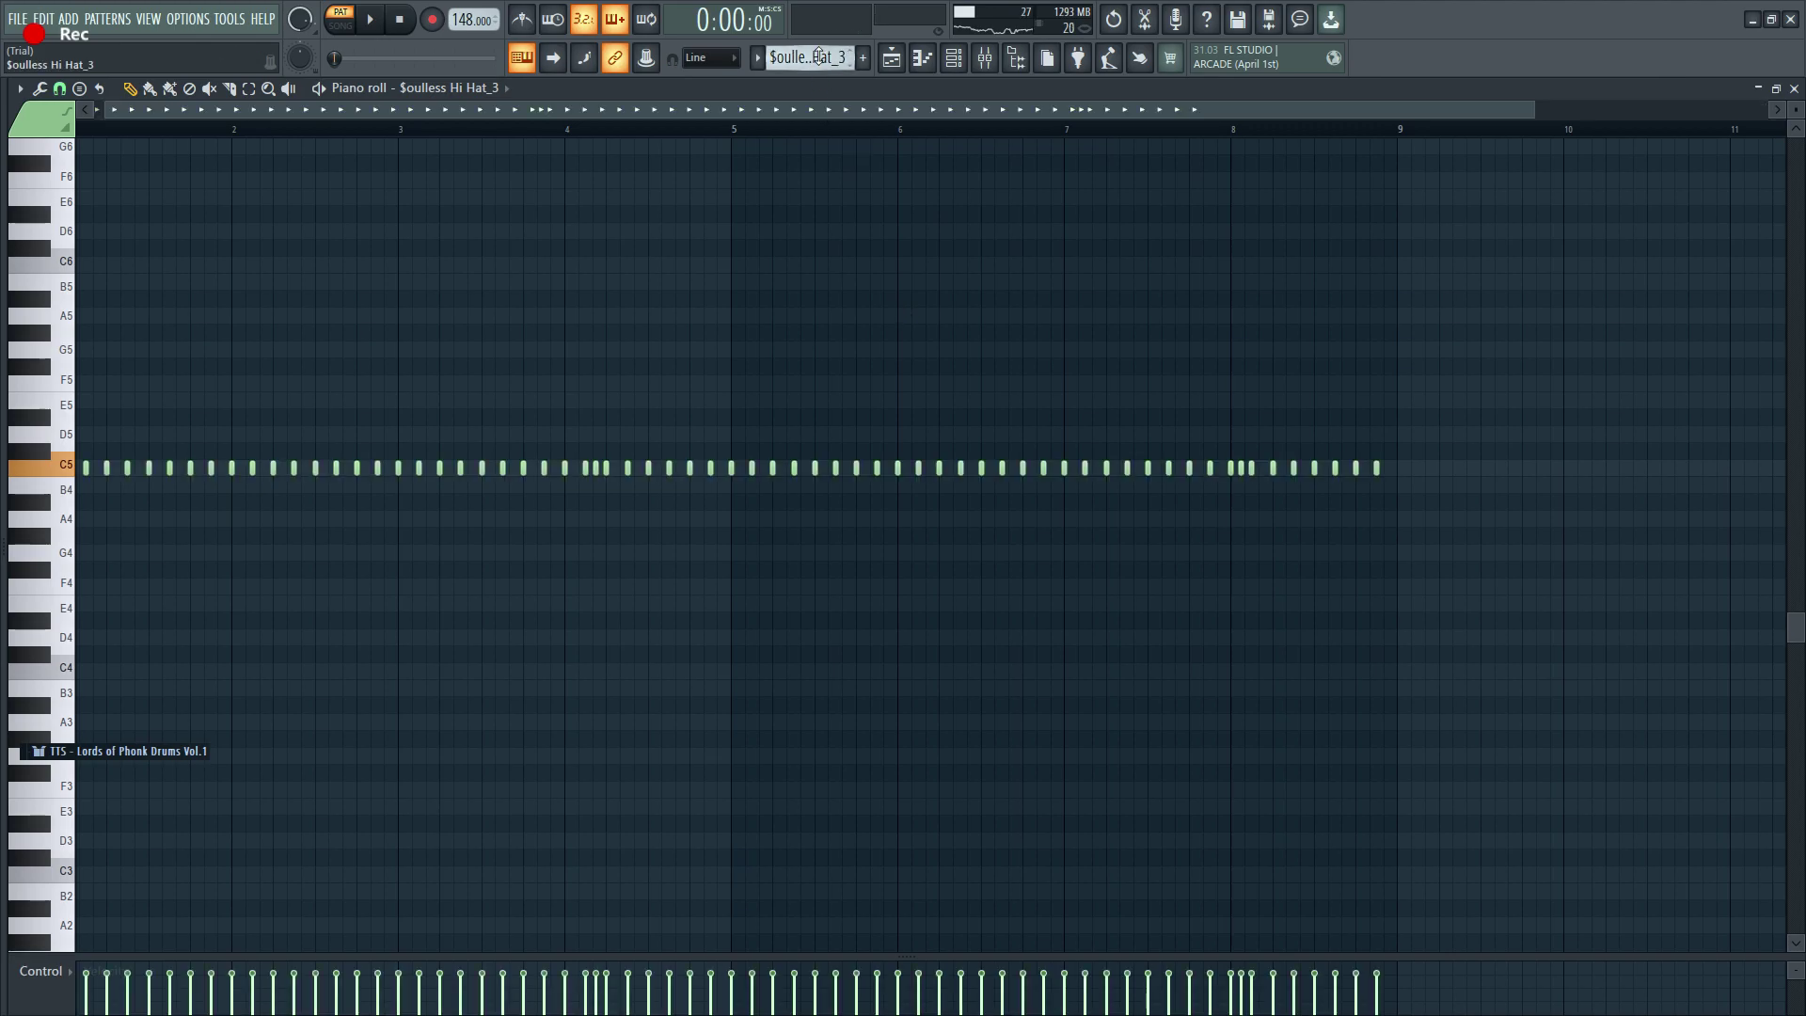
# Step: Return to the playlist and inspect the sample settings of the first STEM_Everyday Drama #3 clip on Track 1
pyautogui.press('Escape')
pyautogui.press('Escape')
pyautogui.scroll(3, 303, 297)
pyautogui.doubleClick(323, 179)
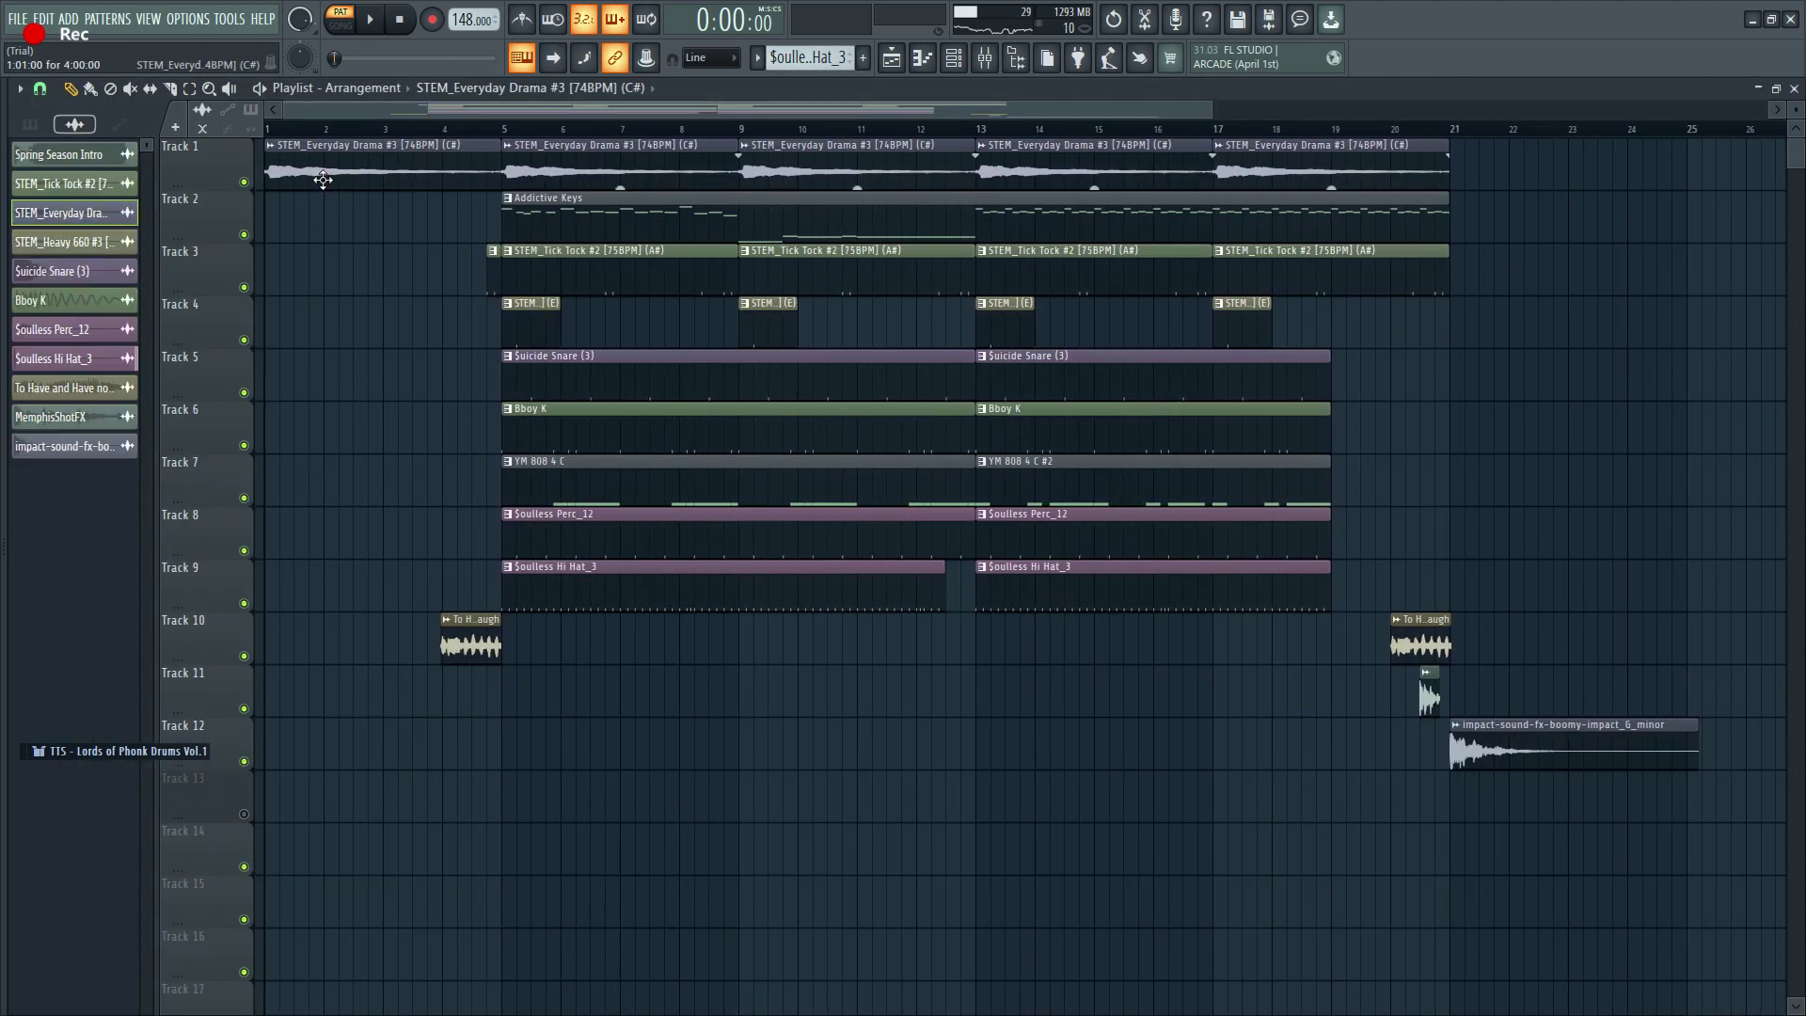
pyautogui.moveTo(295, 396); pyautogui.dragTo(768, 388)
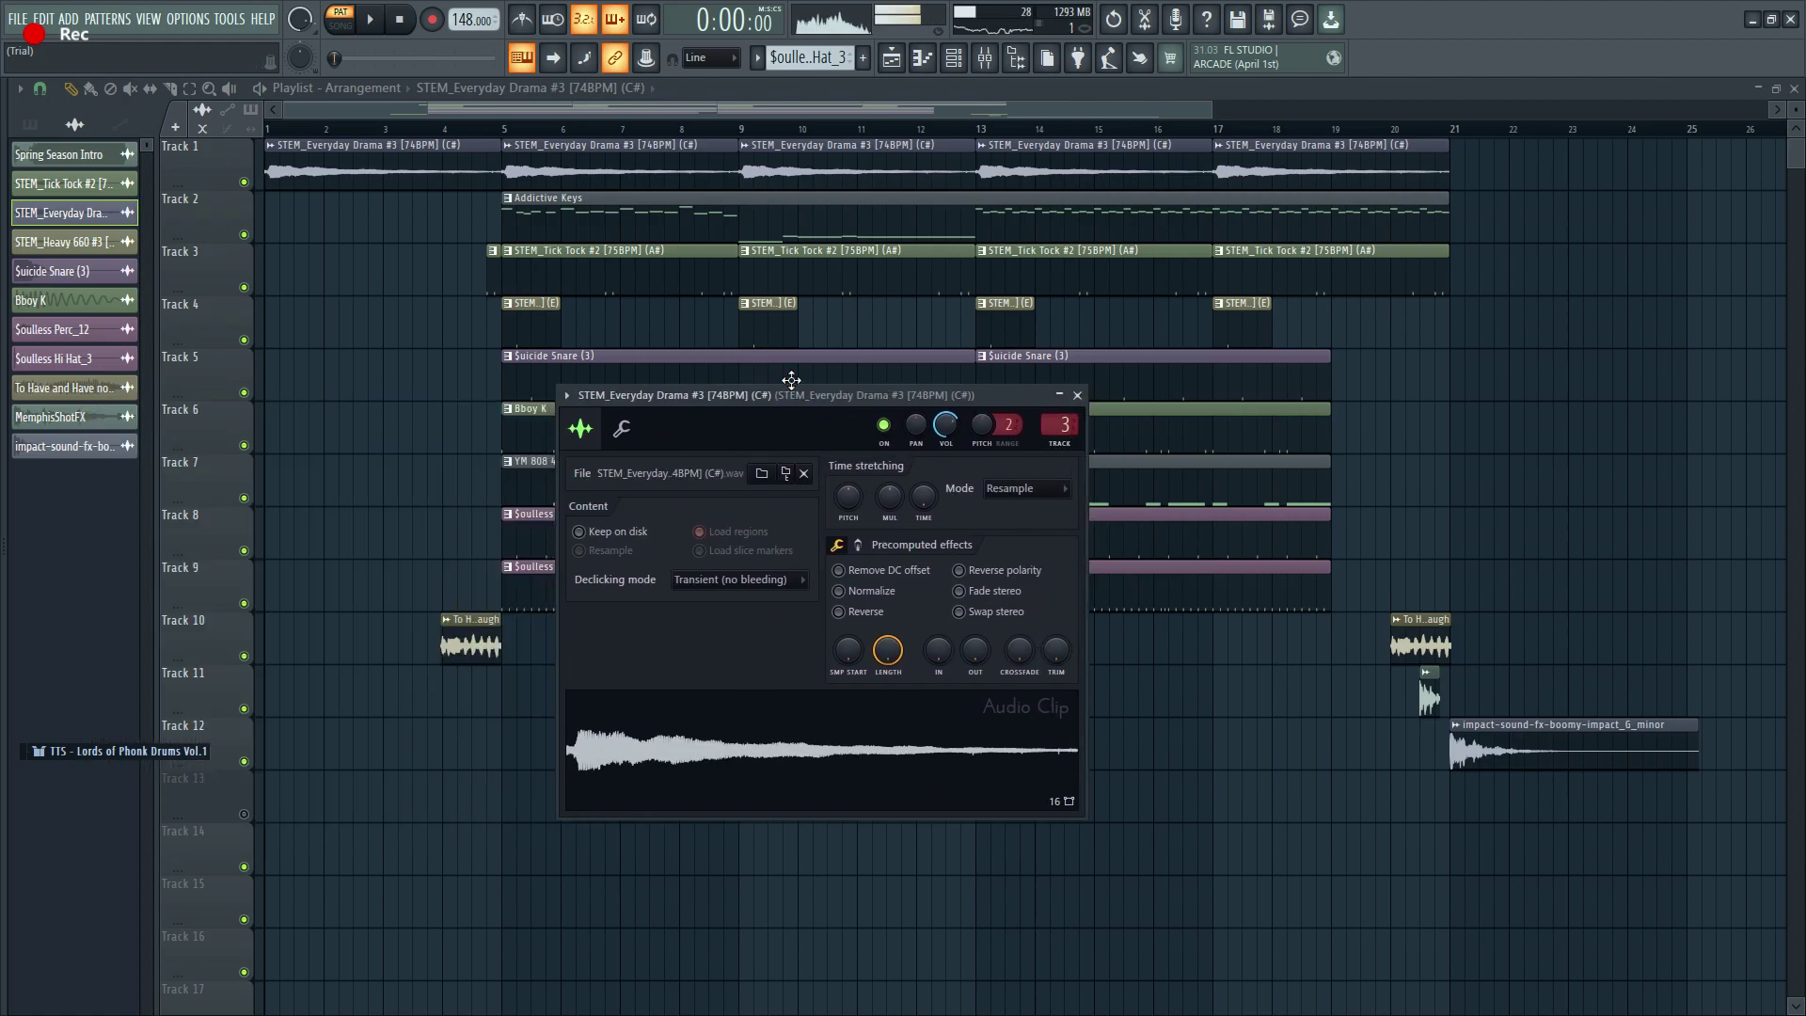
pyautogui.click(1077, 395)
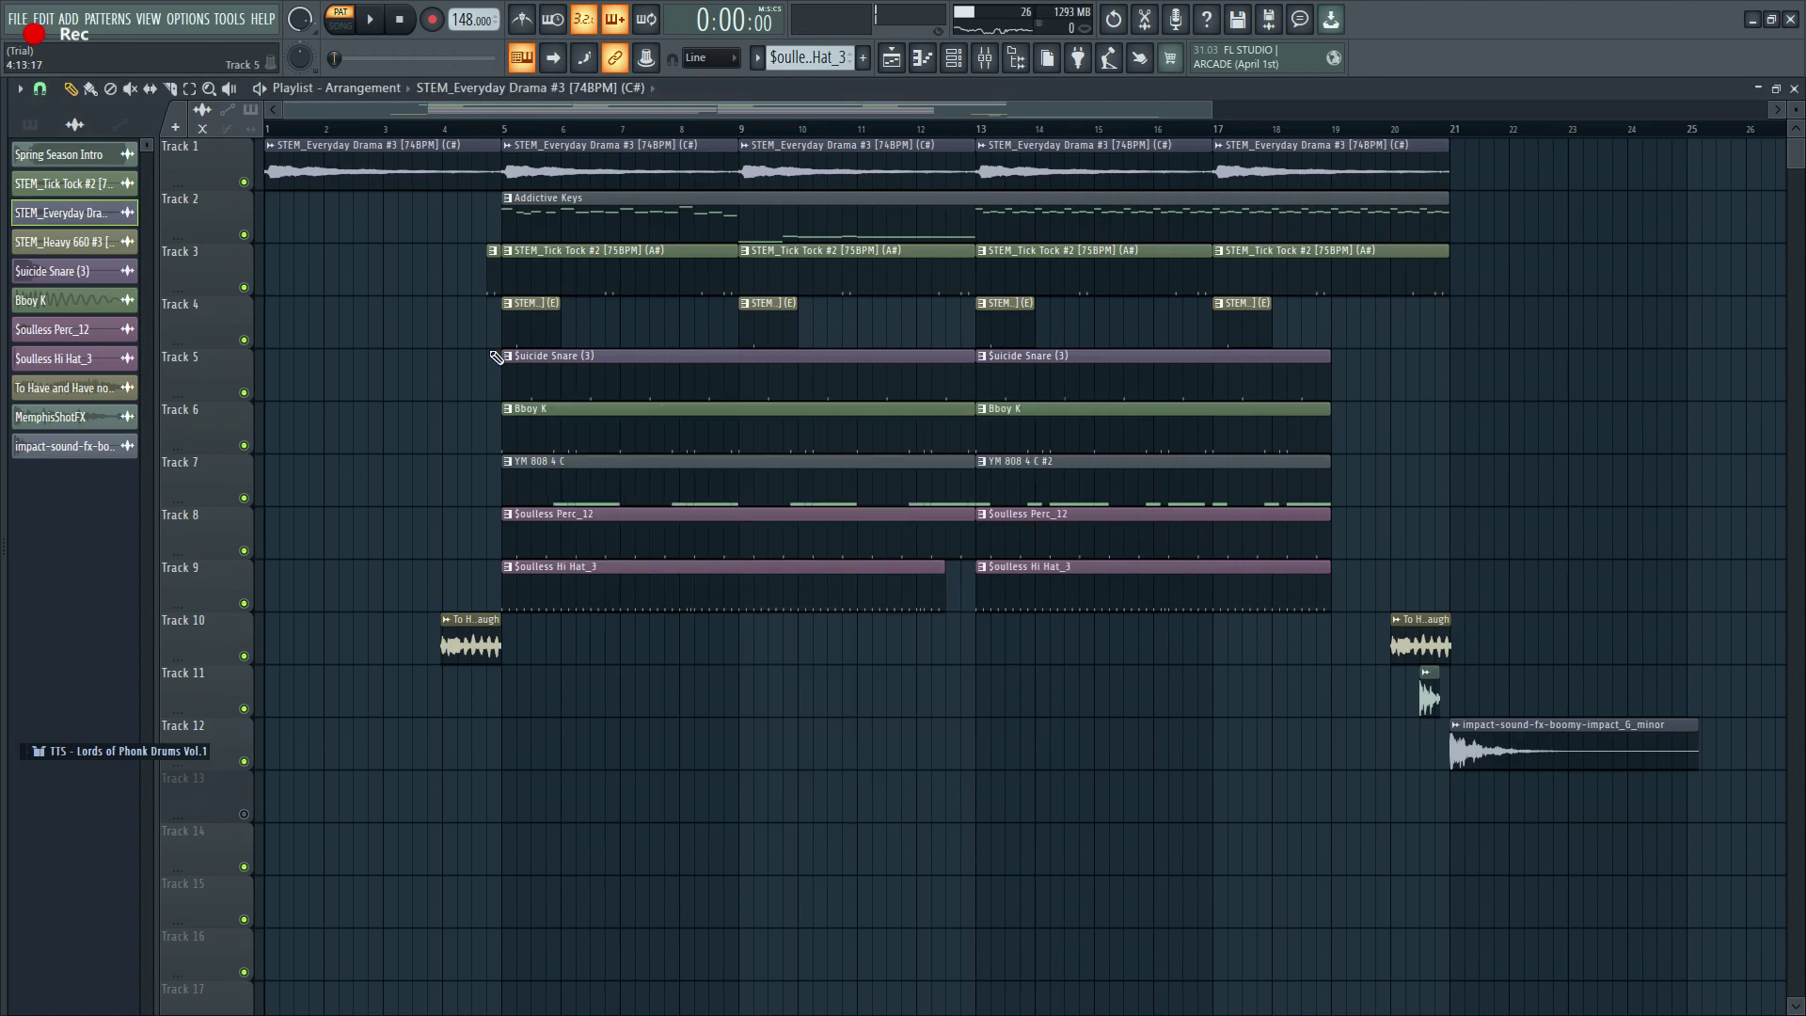
# Step: Inspect the sample settings of the To Have and Have not Laugh, MemphisShotFX and impact-sound-fx-boomy-impact_G_minor clips on Tracks 10 to 12
pyautogui.doubleClick(451, 639)
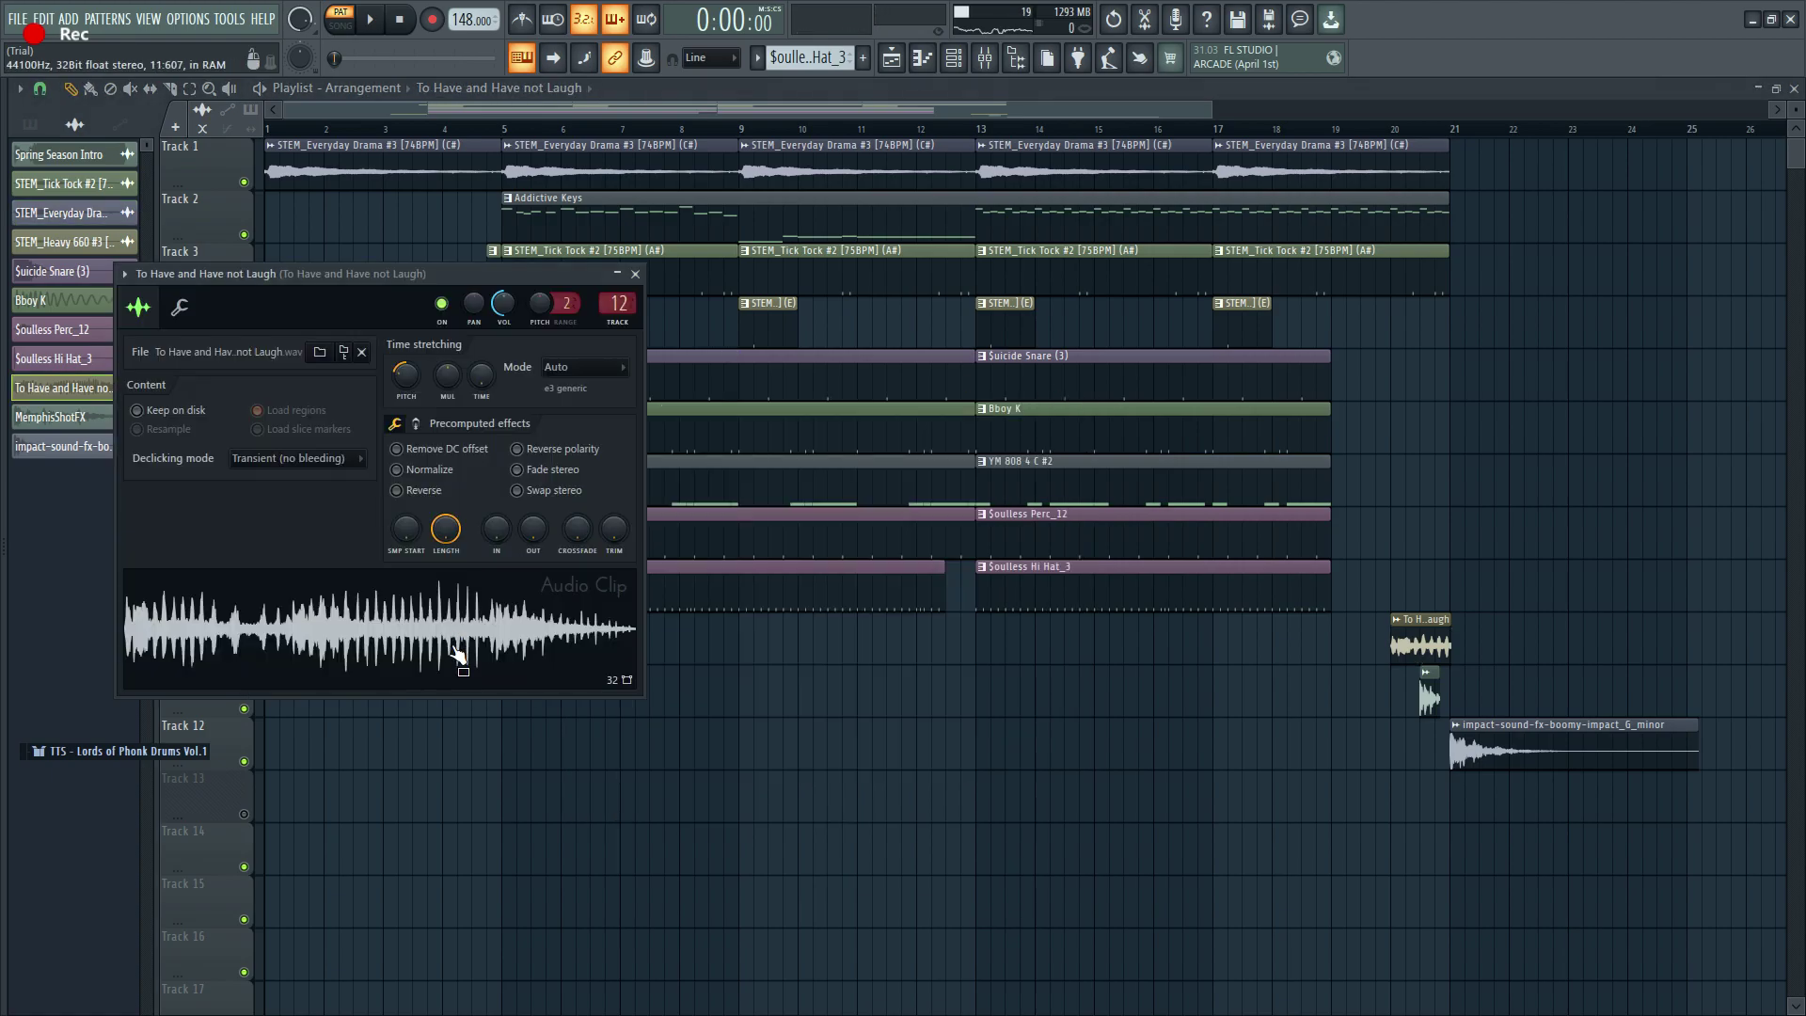
pyautogui.click(636, 275)
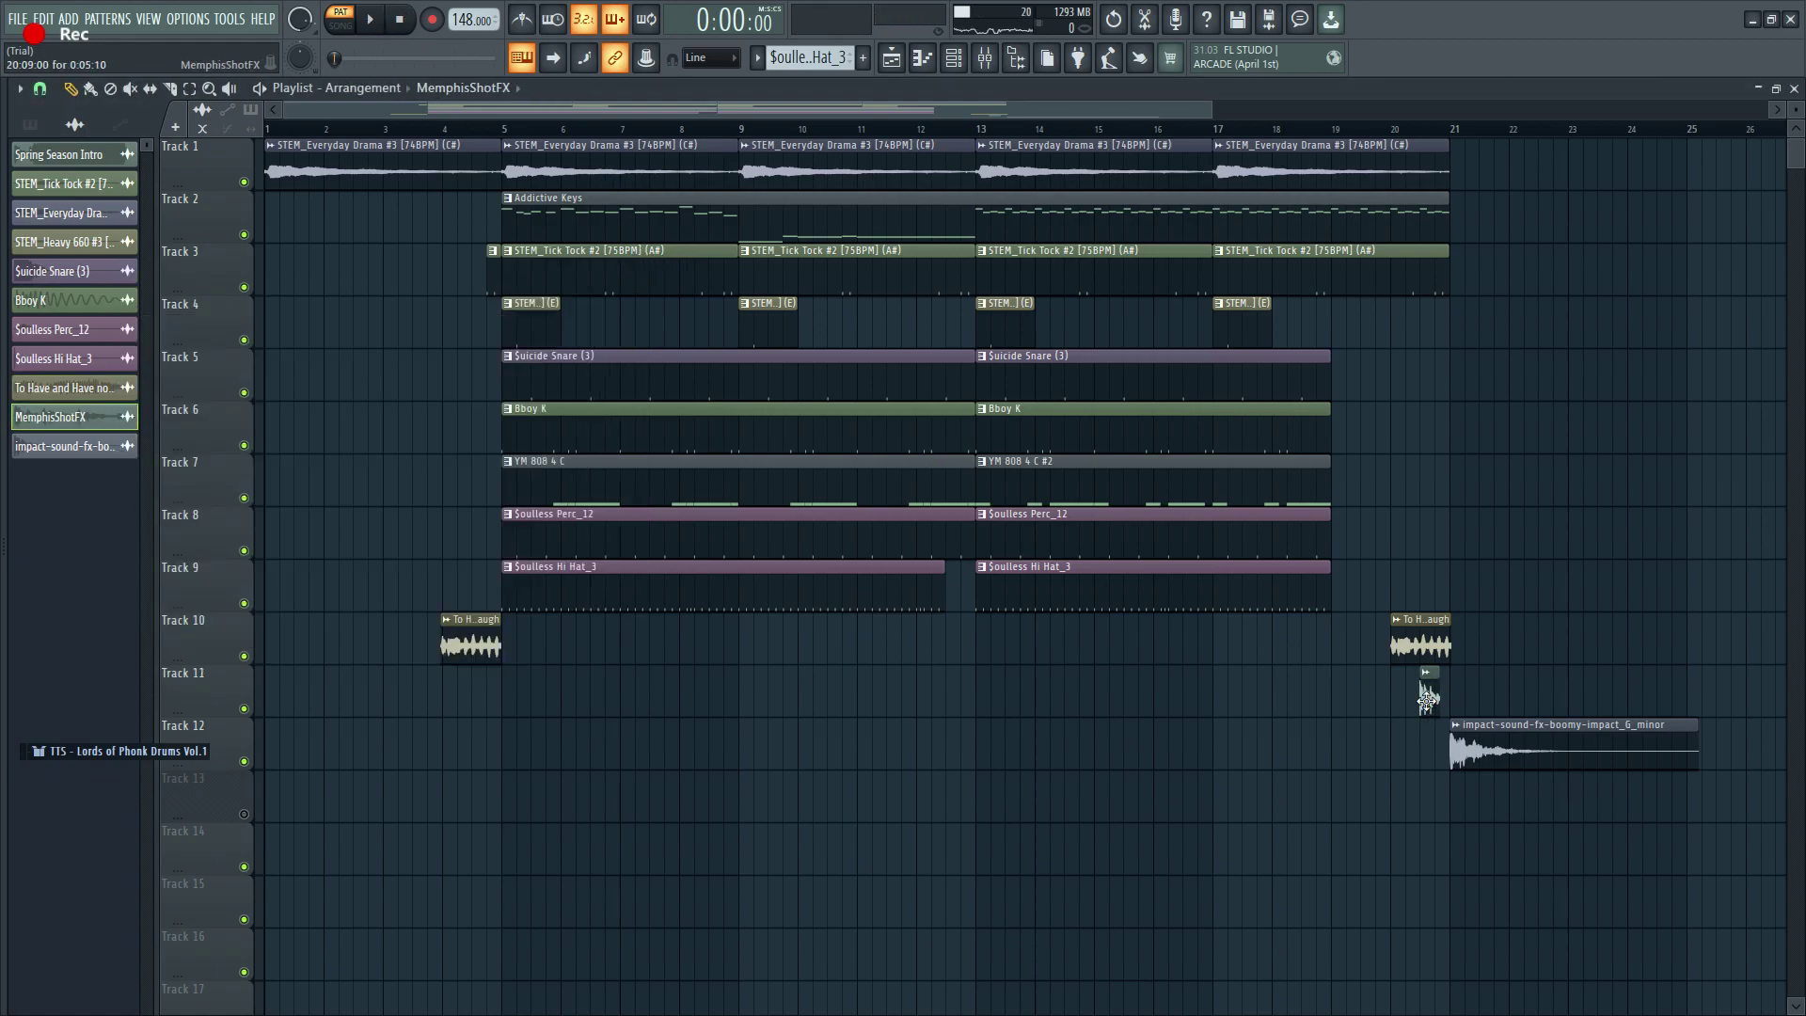
pyautogui.doubleClick(1426, 700)
pyautogui.click(660, 315)
pyautogui.doubleClick(1505, 749)
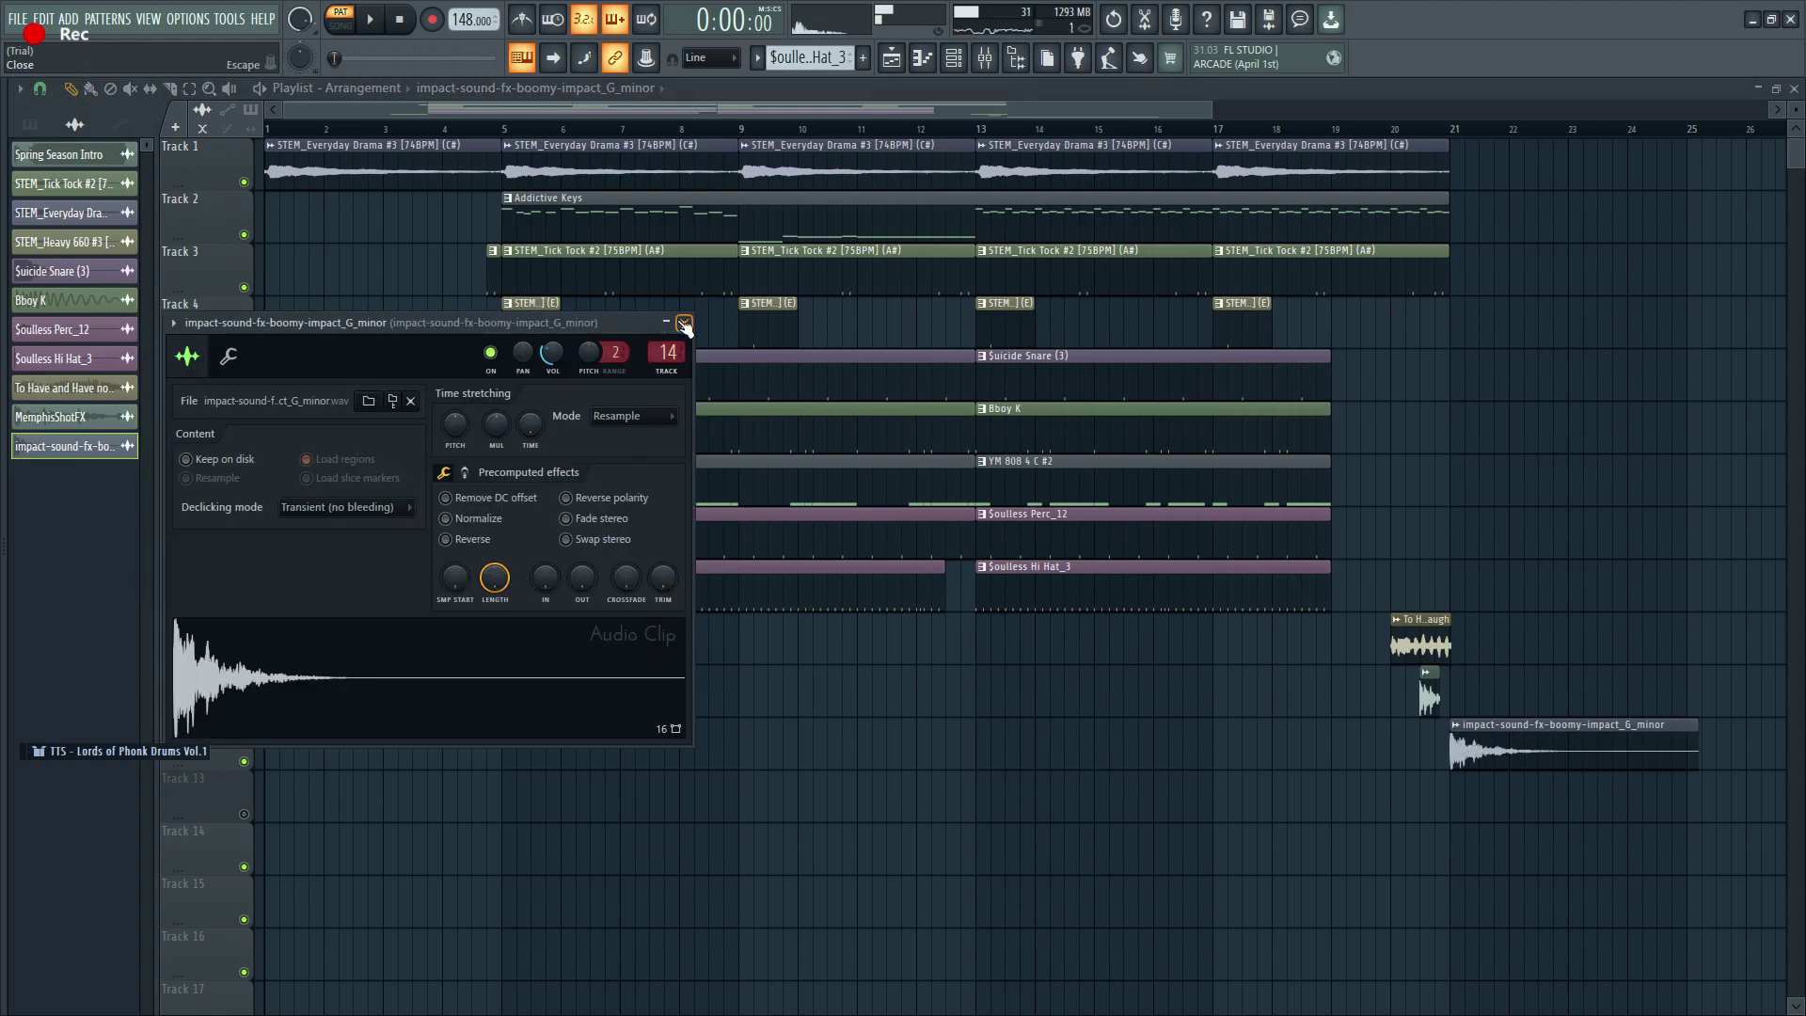